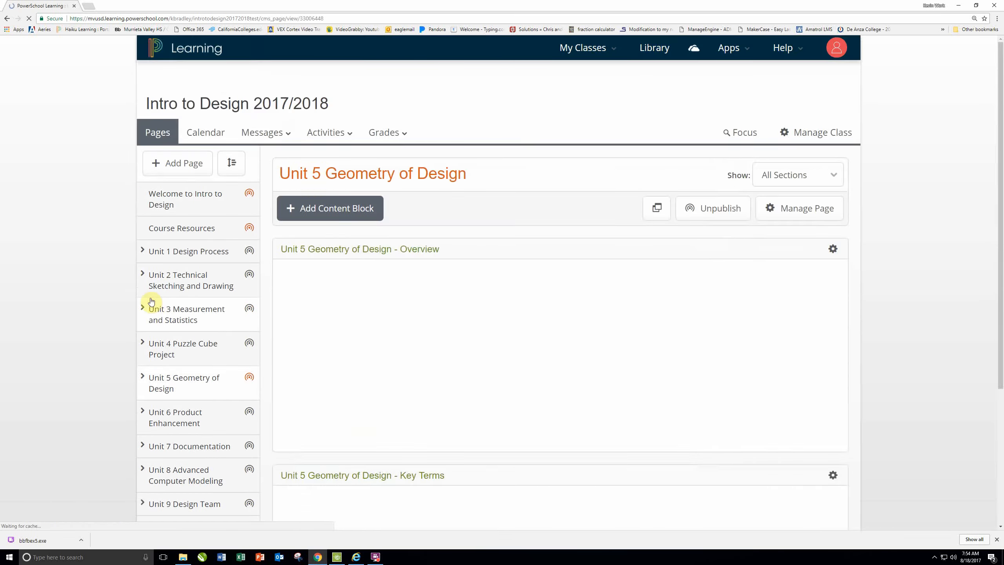
Step: Open the Inventor Drawing 1 page under Unit 5 Geometry of Design and dock the browser window to the right half of the screen
scroll(151, 302, down, 4)
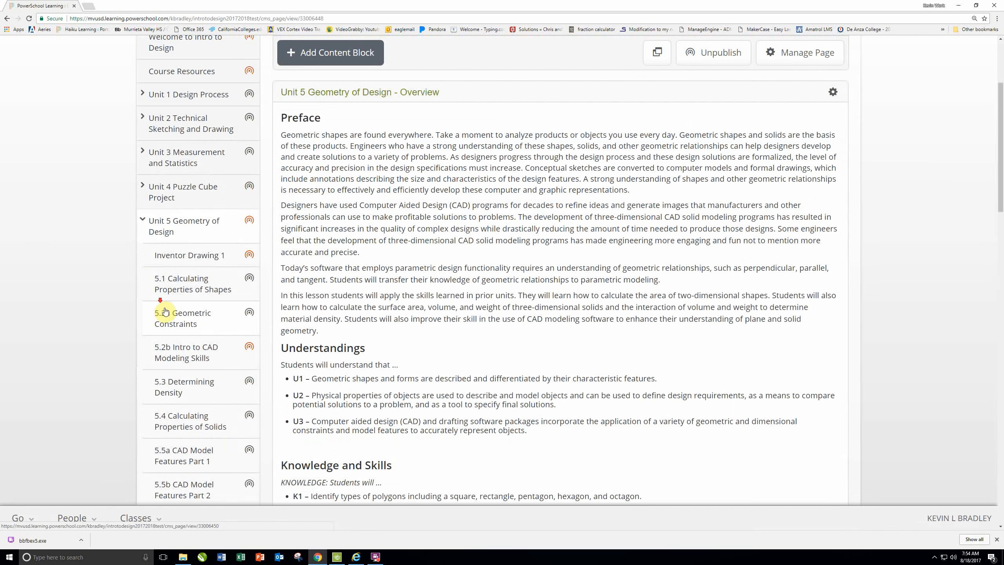
click(199, 257)
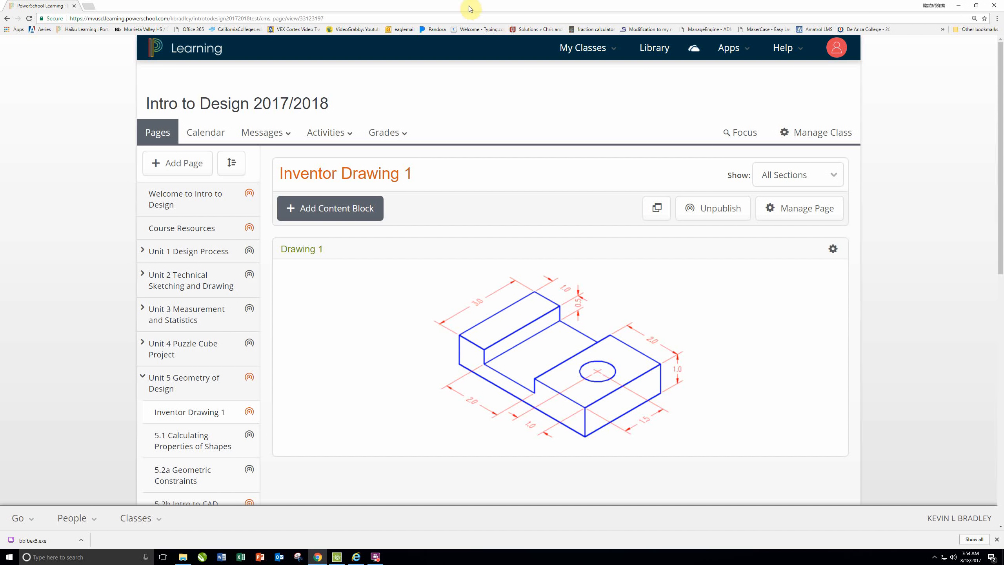
drag(468, 7, 405, 91)
key(super+Right)
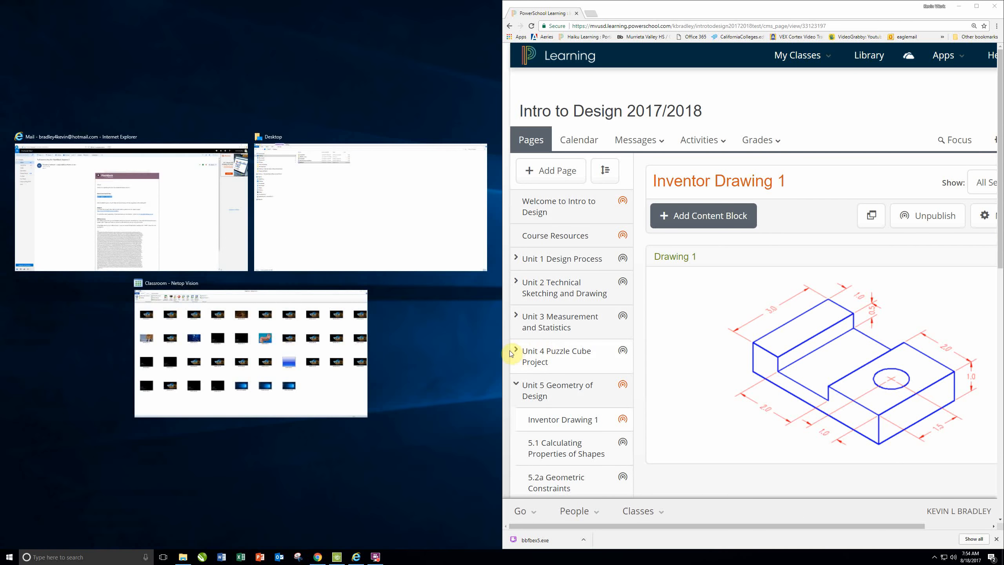
click(459, 364)
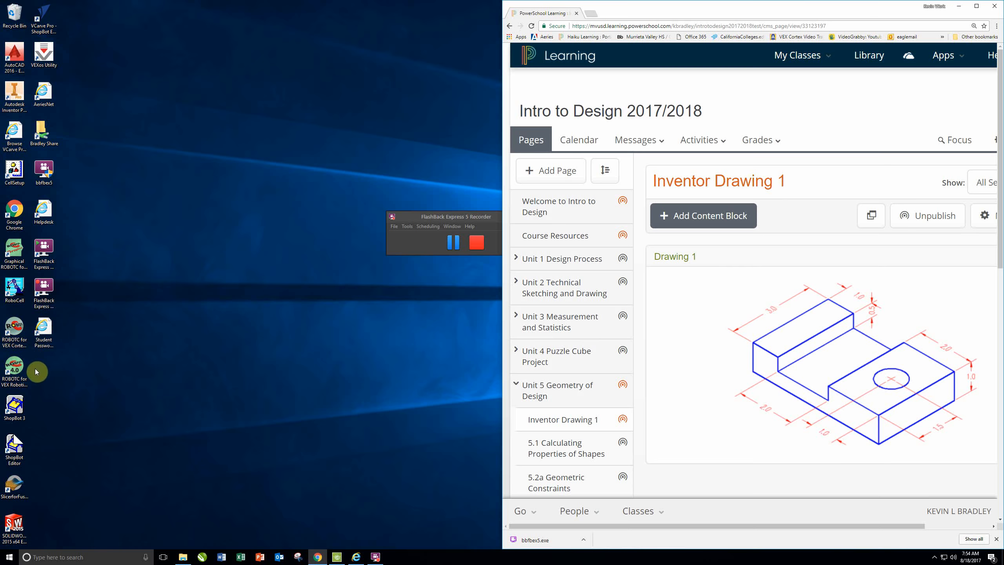
Step: Launch Autodesk Inventor Professional 2017 and exit the Netop Vision classroom program
double_click(17, 101)
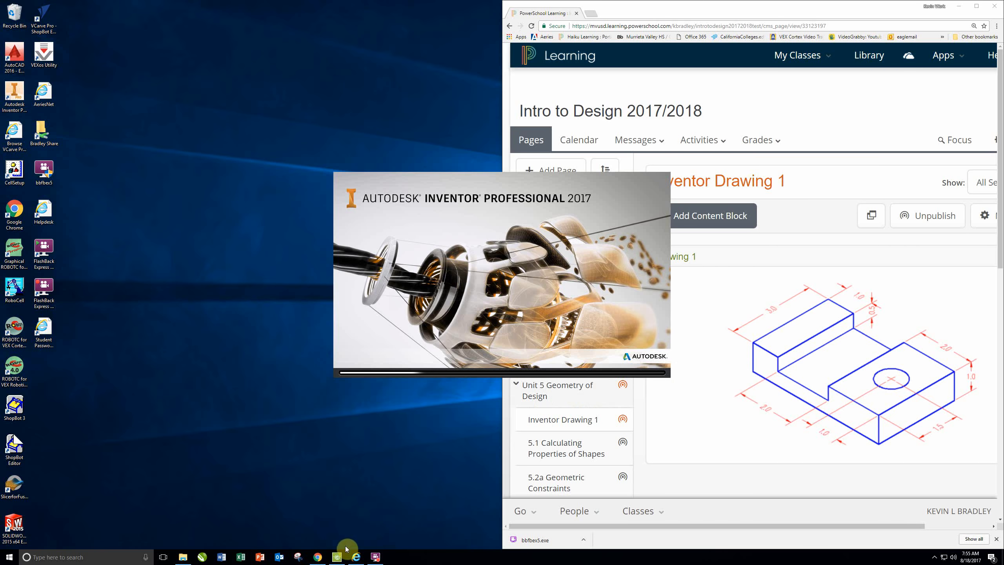
right_click(341, 558)
click(316, 541)
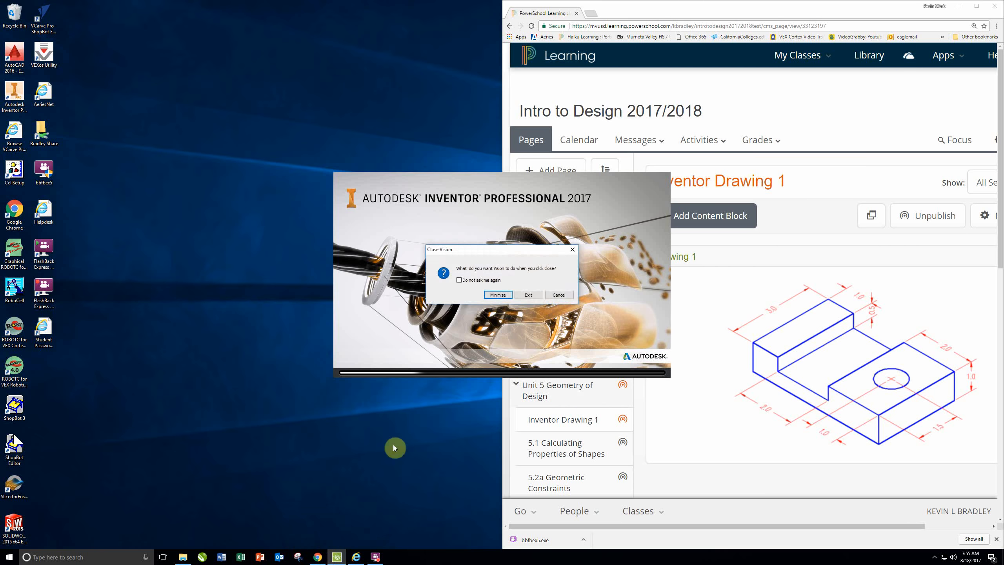
click(531, 294)
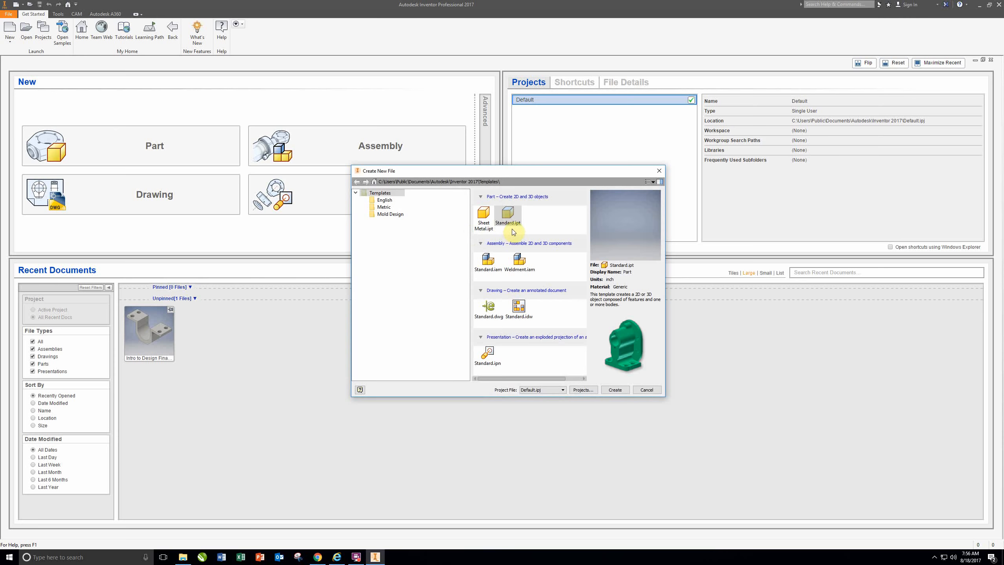
Step: Create a new part from the Standard.ipt template and dock the Inventor window to the left half of the screen
click(516, 227)
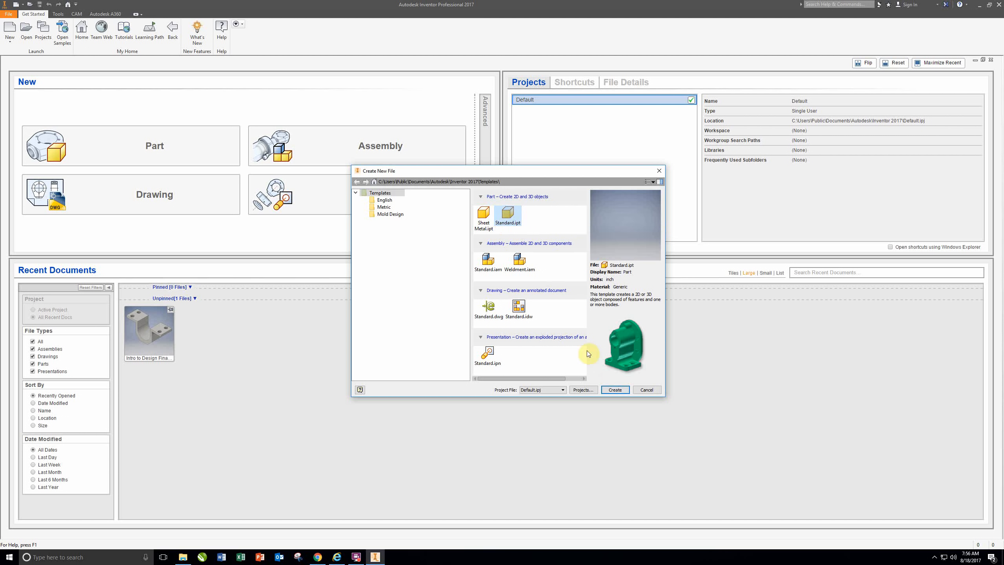
click(615, 390)
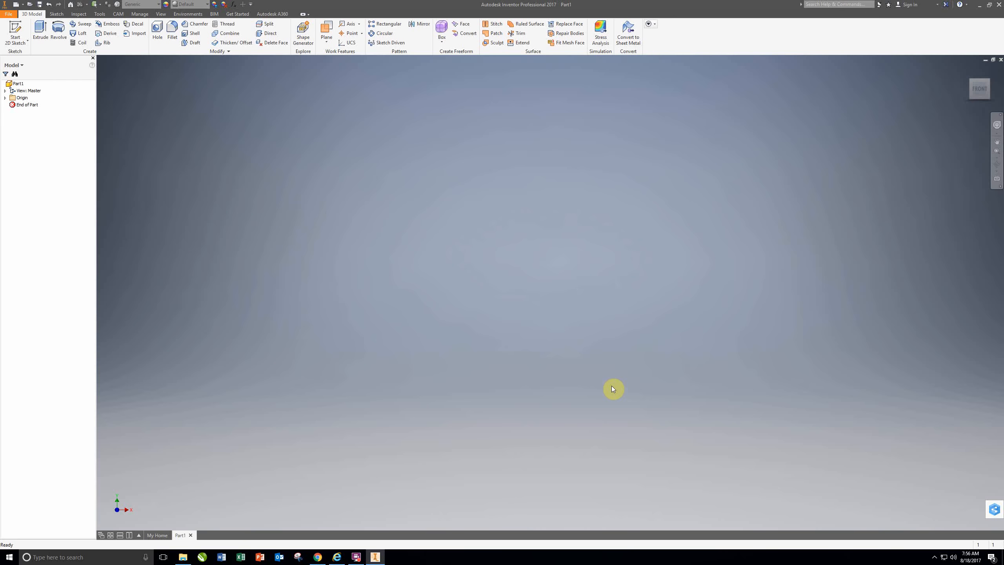
drag(600, 13, 4, 114)
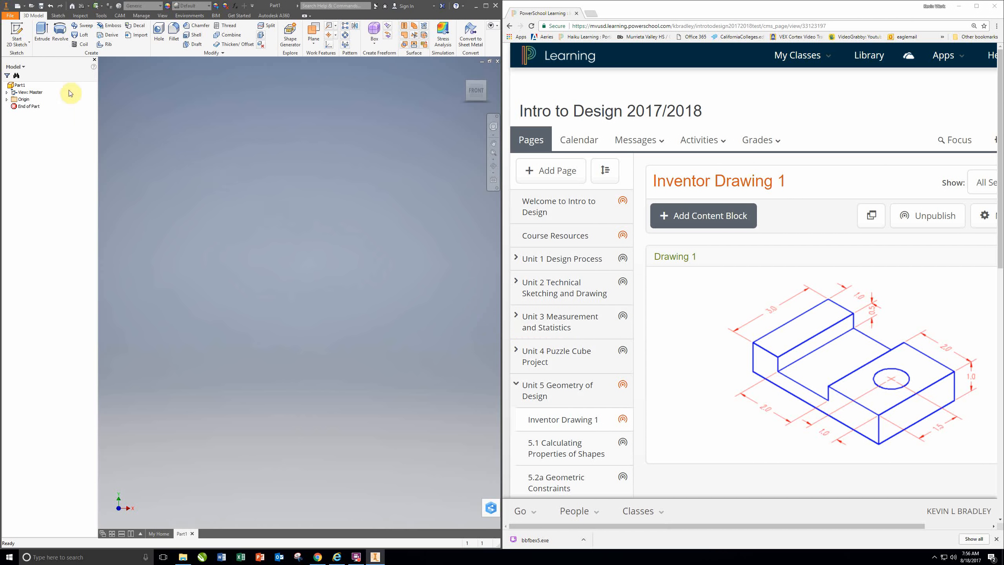
click(17, 45)
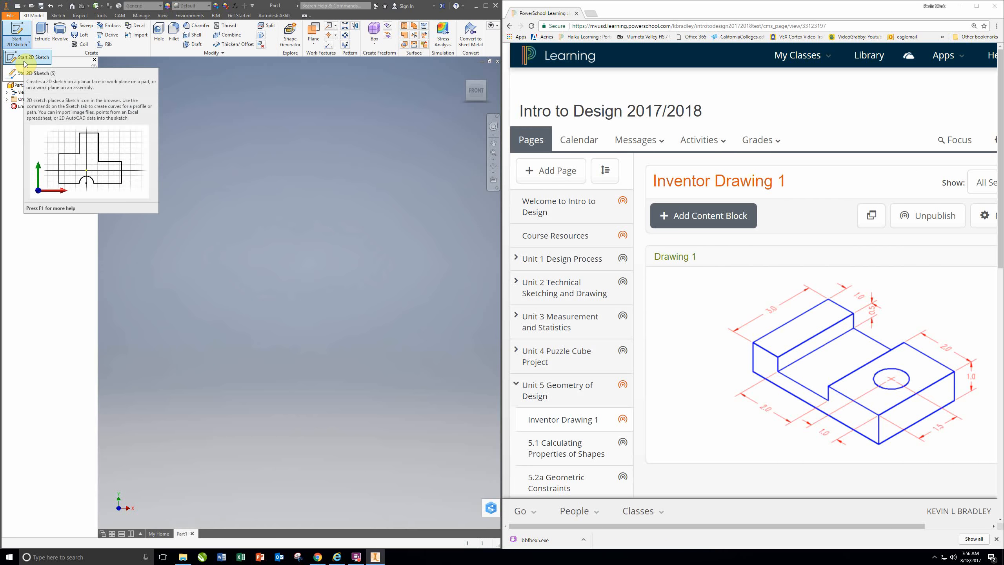
click(24, 61)
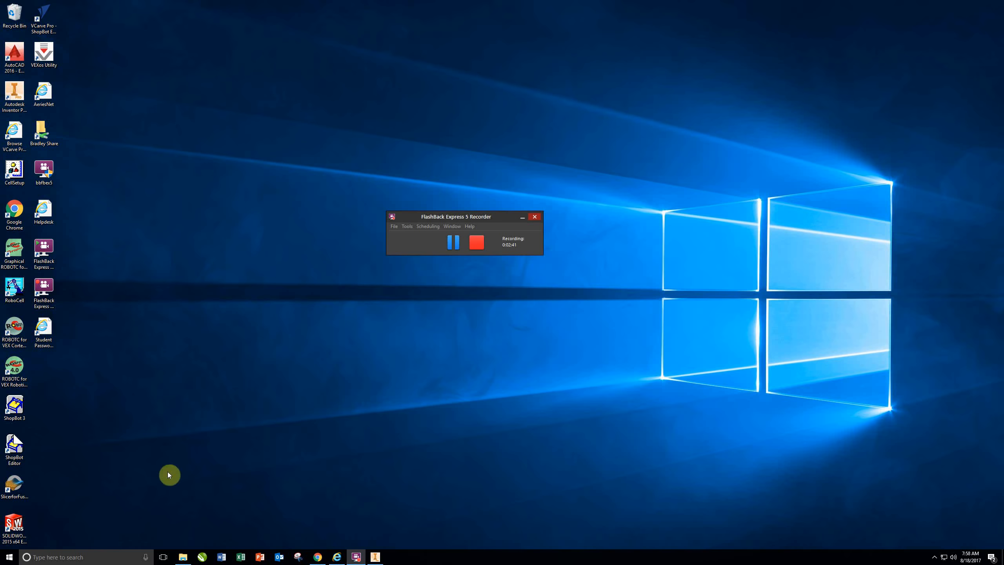
click(375, 557)
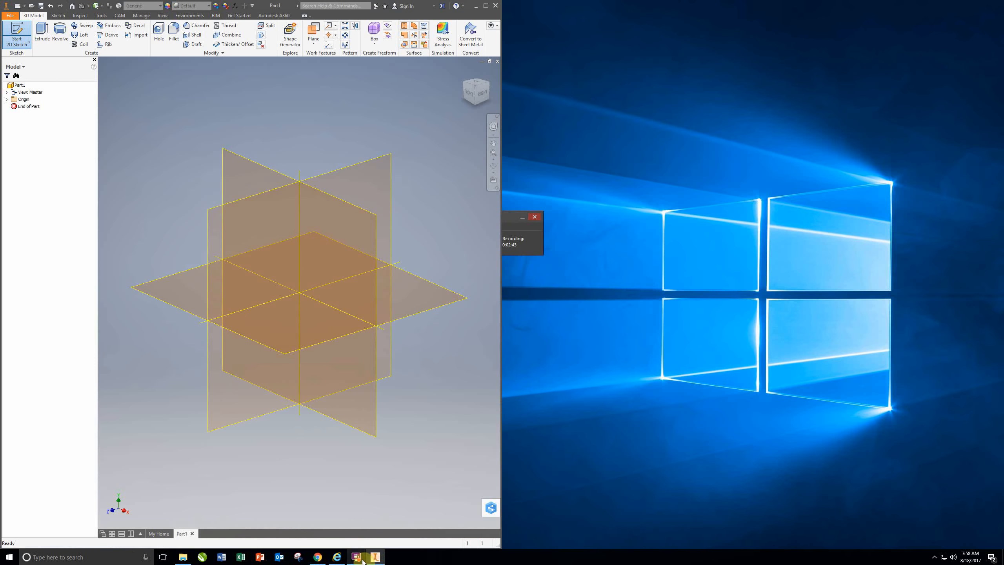
click(317, 556)
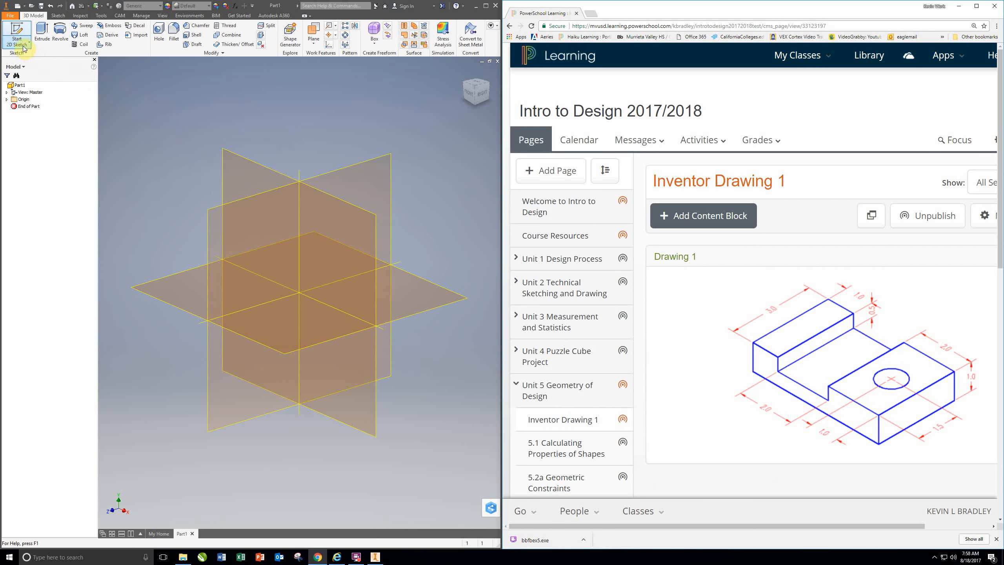
key(Escape)
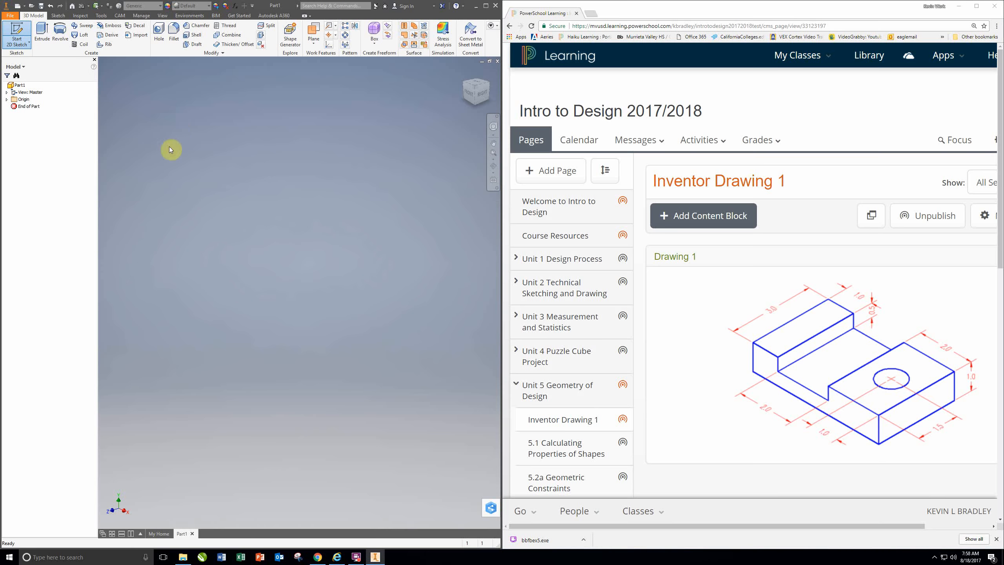
Step: Start a 2D sketch on the front (XY) origin plane of the part
click(24, 44)
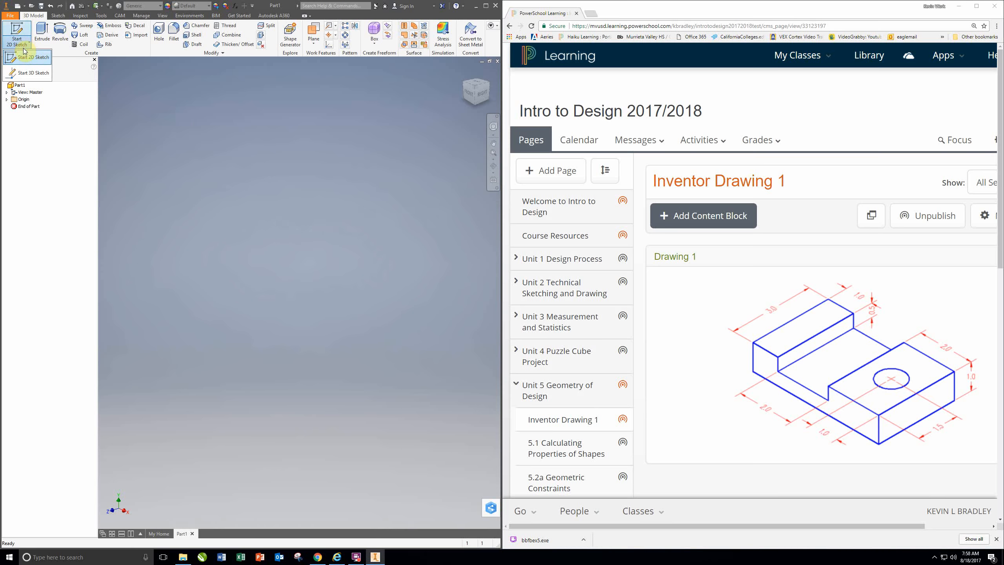
click(28, 56)
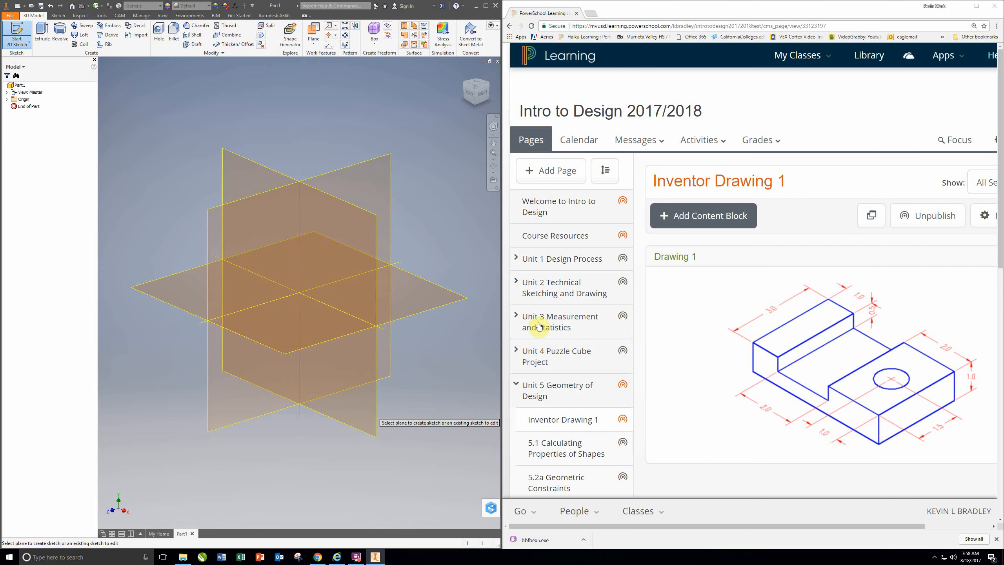
click(235, 170)
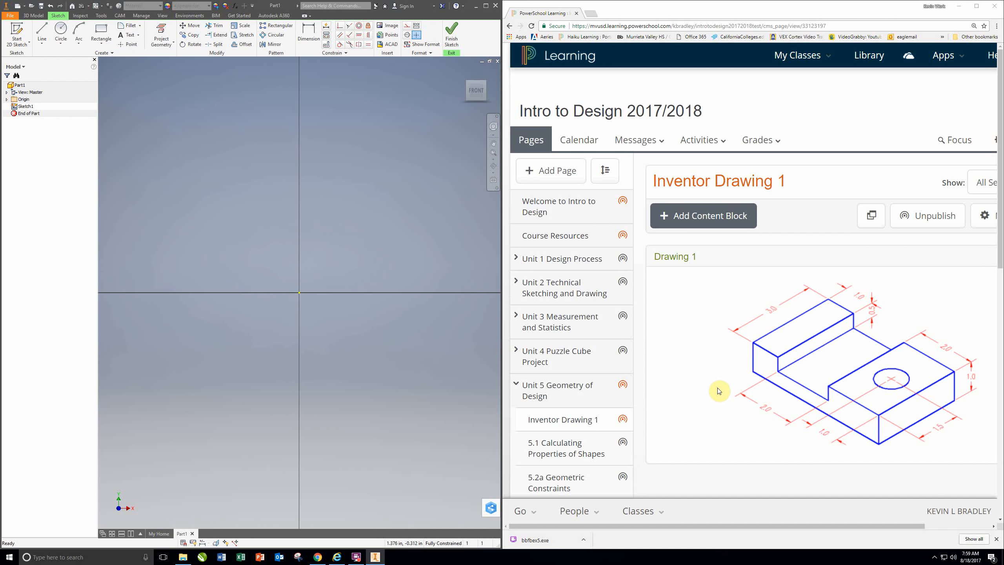
Step: Sketch a rectangle from the origin and stretch its upper and right edges to about 0.53 in wide by 0.20 in high
click(101, 28)
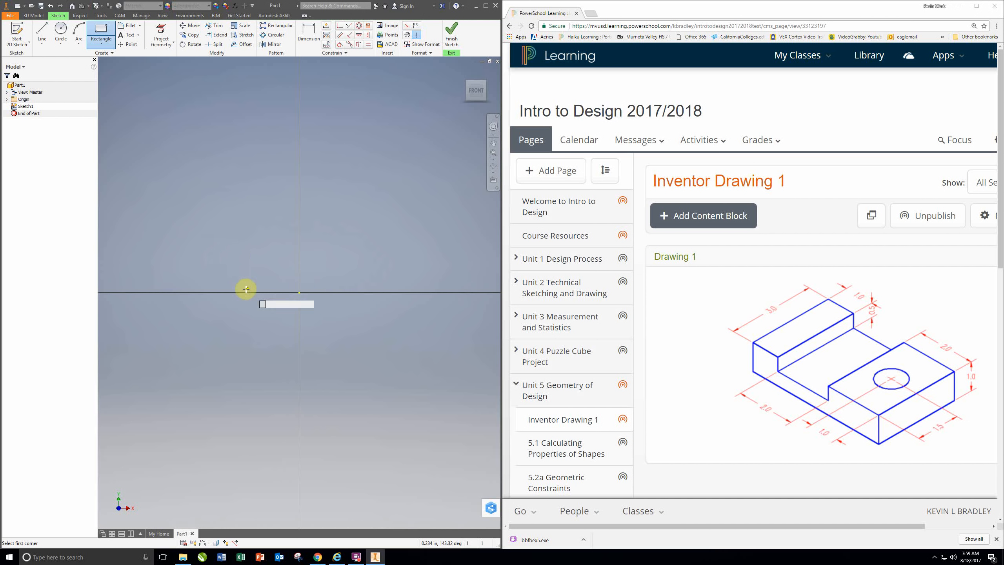
click(300, 292)
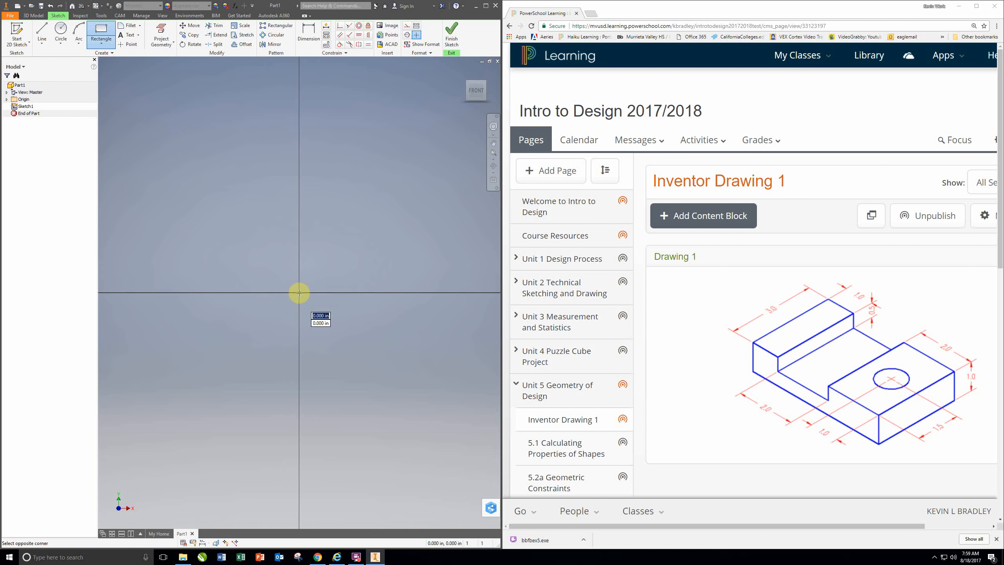
click(450, 257)
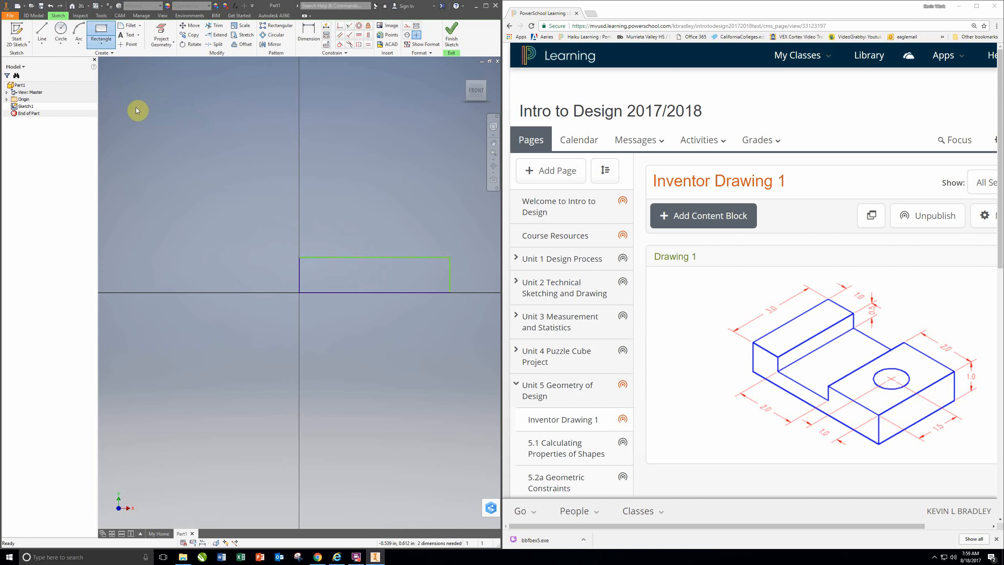
key(Escape)
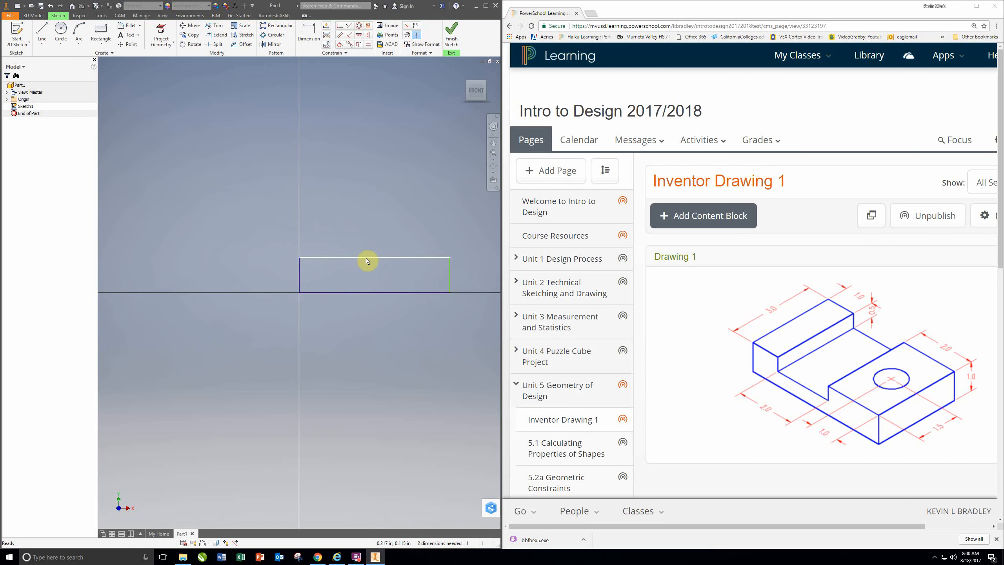
drag(366, 262, 371, 237)
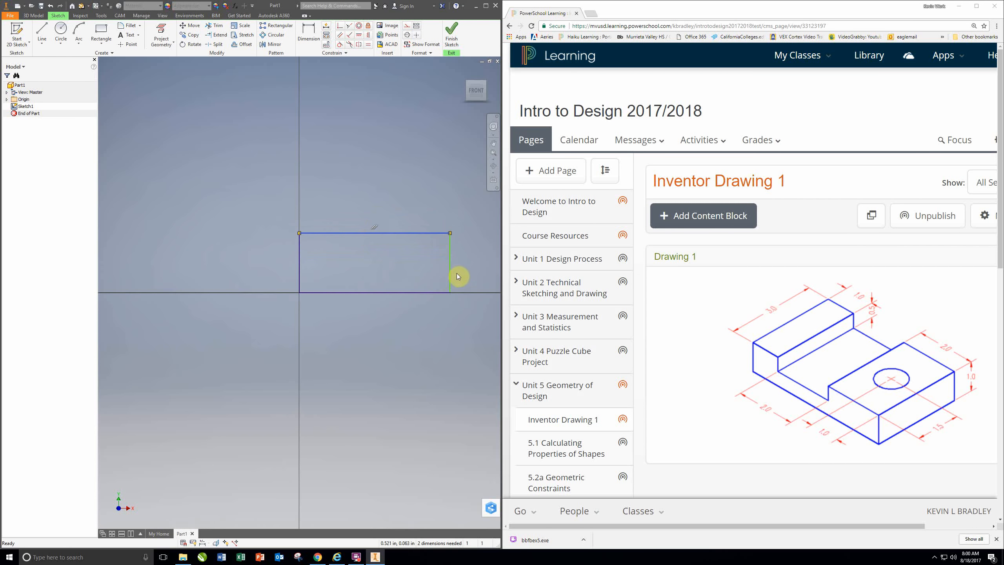
mouse_move(450, 275)
mouse_down()
mouse_move(475, 281)
mouse_move(459, 284)
mouse_up()
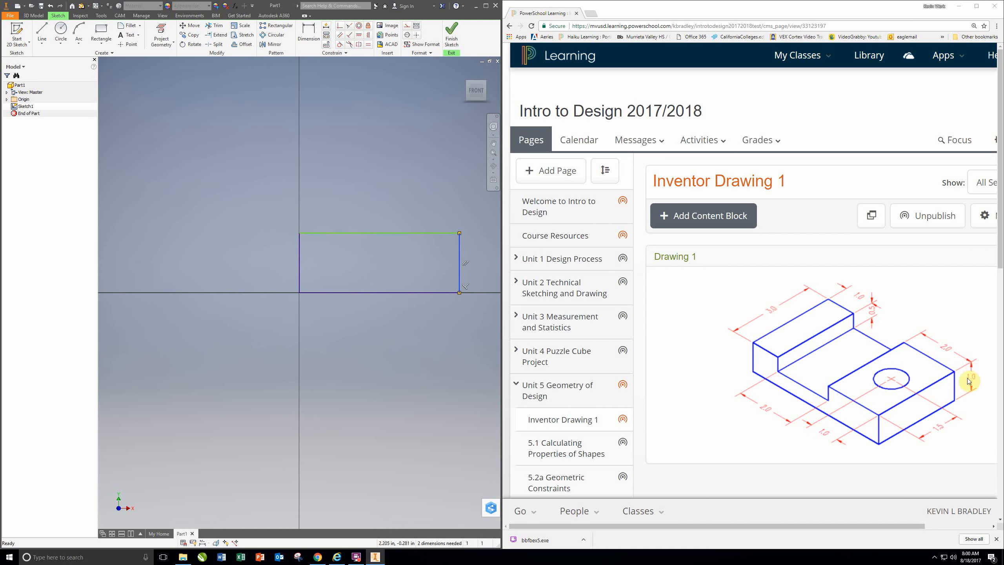
Step: Dimension the rectangle's left edge and set its height to 1 in
click(301, 37)
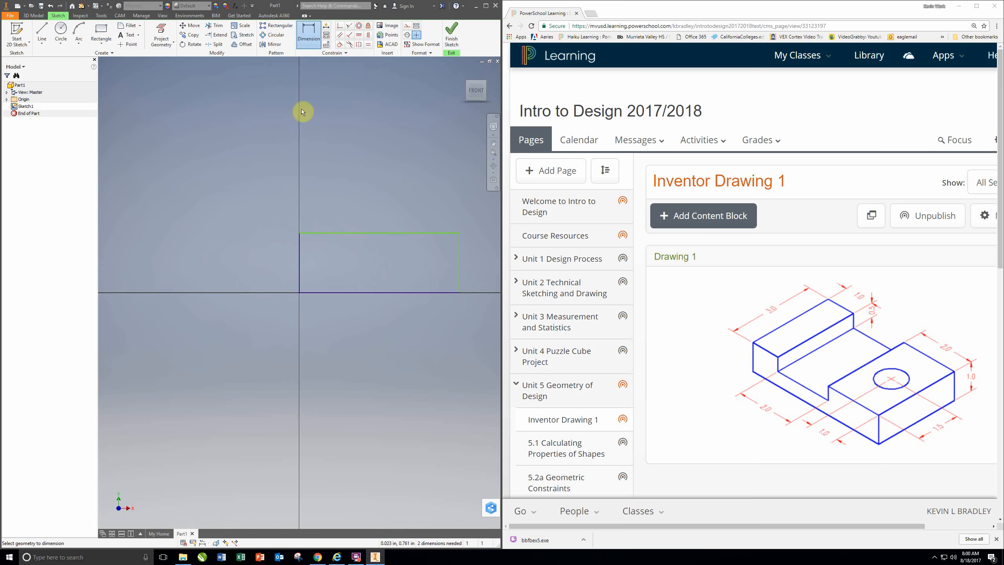
click(299, 265)
click(245, 262)
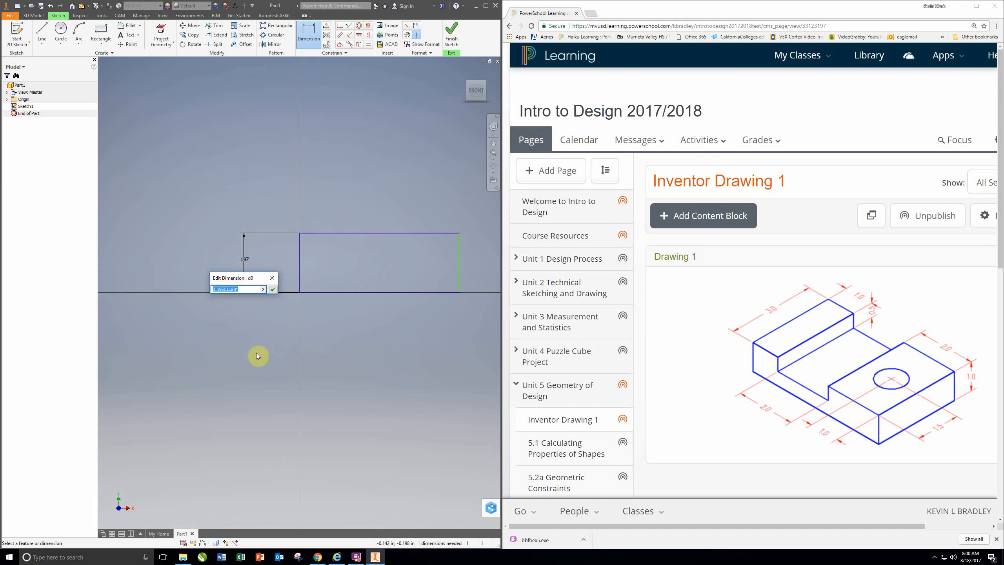
text(1)
key(Return)
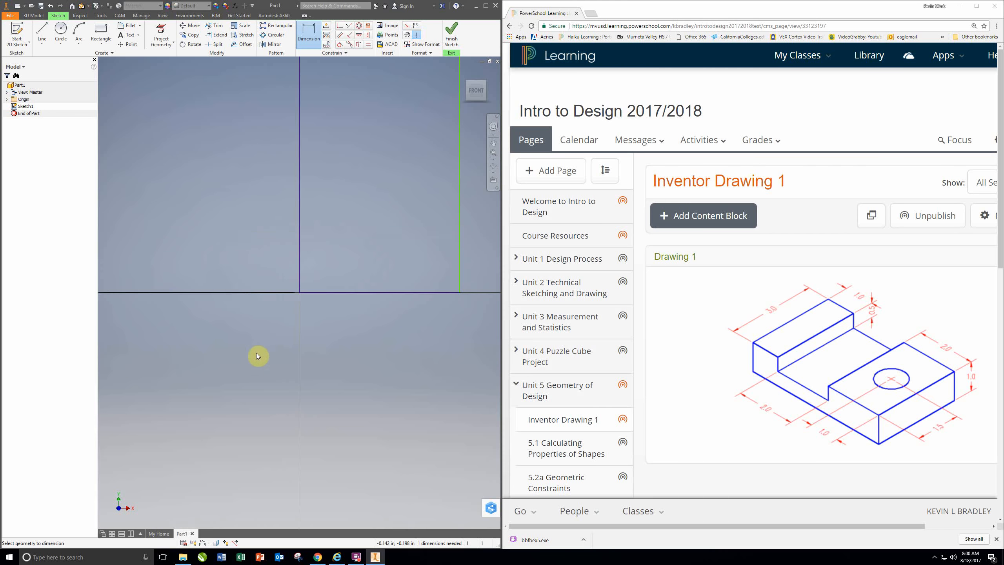
Step: Dimension the rectangle's upper edge and set its width to 5 in
scroll(270, 366, up, 5)
scroll(386, 308, down, 5)
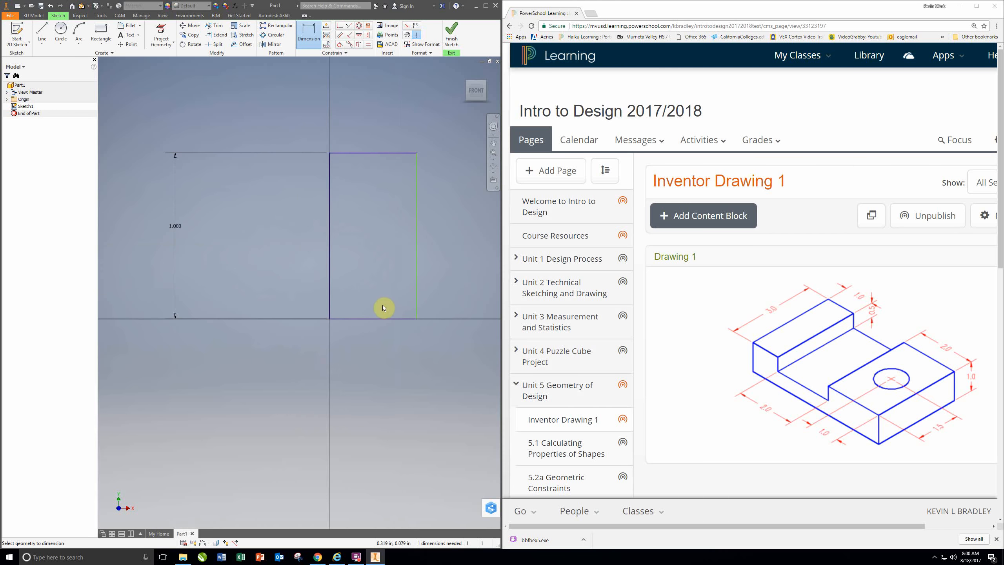
mouse_move(390, 293)
middle_down()
mouse_move(235, 278)
mouse_move(278, 296)
middle_up()
scroll(279, 278, up, 5)
scroll(283, 282, down, 5)
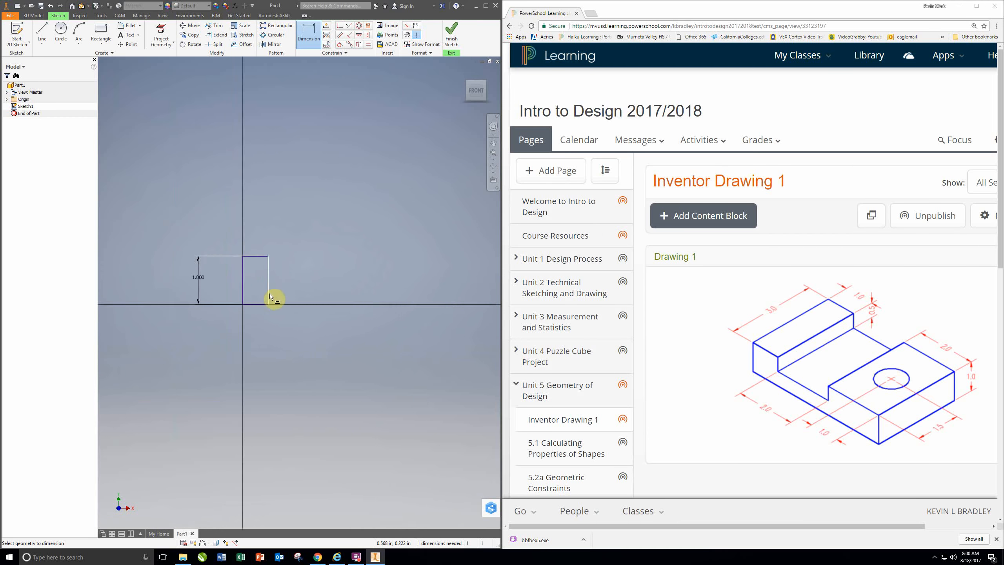
scroll(271, 294, up, 2)
mouse_move(260, 292)
middle_down()
mouse_move(321, 278)
mouse_move(234, 278)
mouse_move(302, 224)
mouse_move(237, 246)
mouse_move(251, 269)
middle_up()
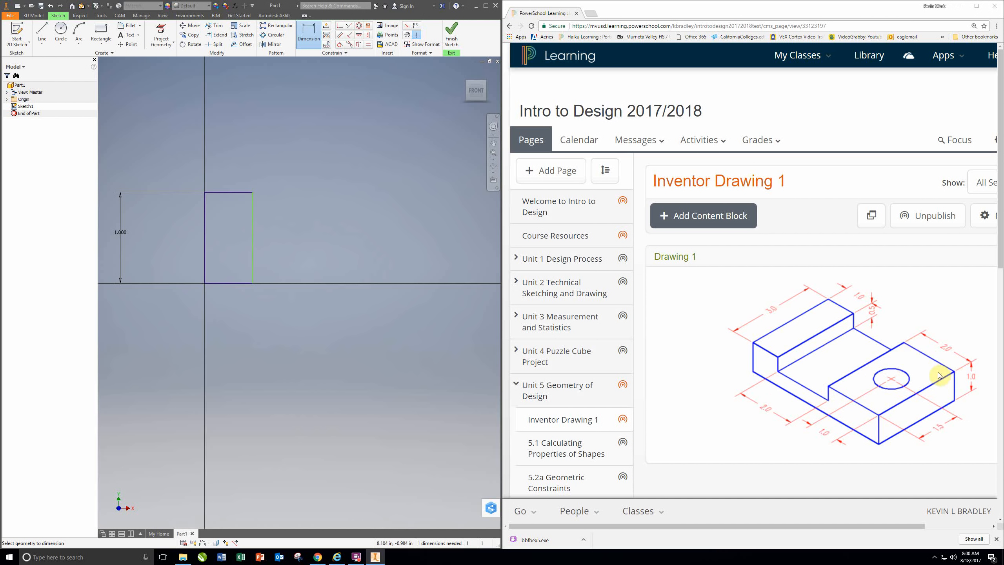
click(313, 47)
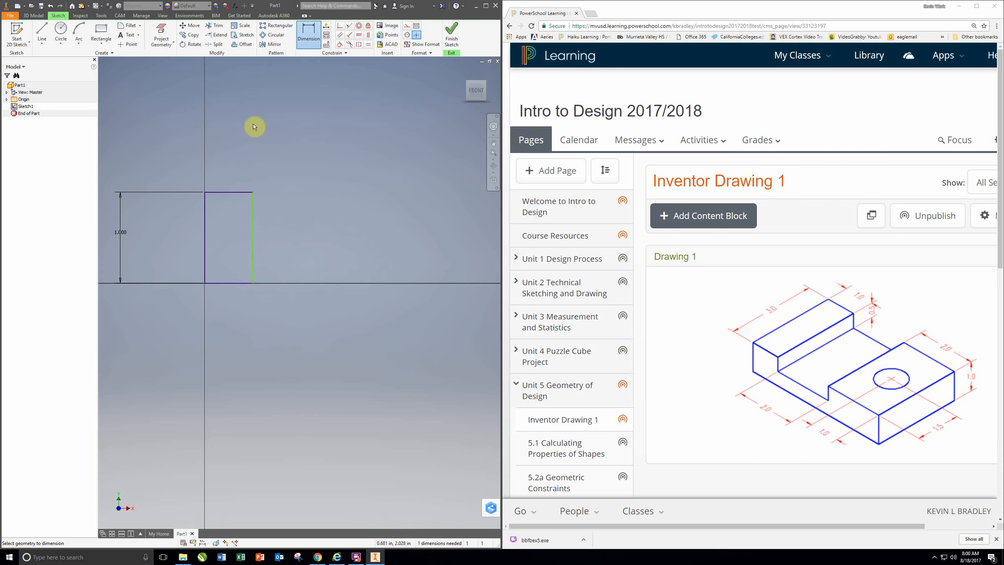
click(230, 192)
click(229, 155)
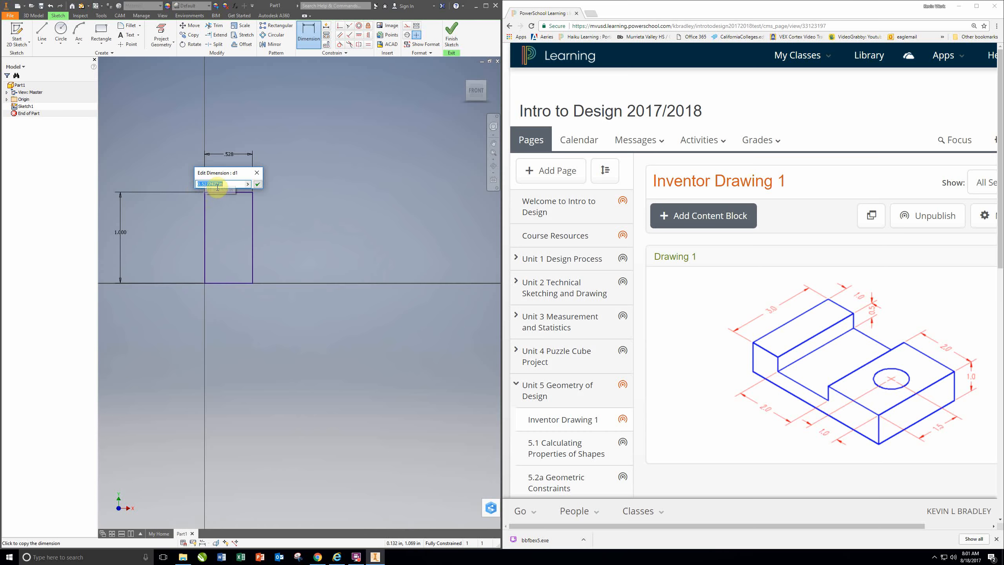
text(5)
key(Return)
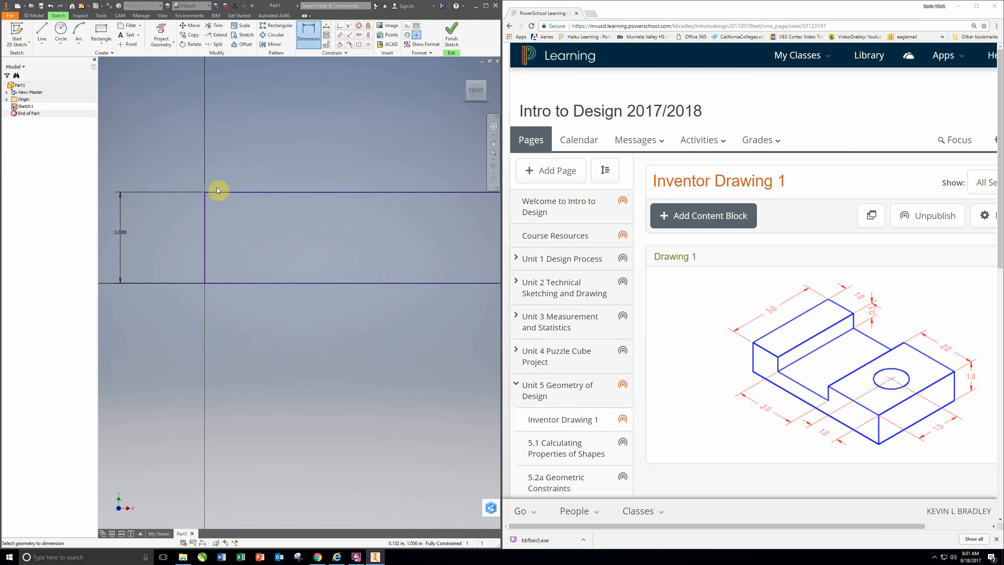
scroll(306, 276, down, 5)
scroll(308, 278, up, 3)
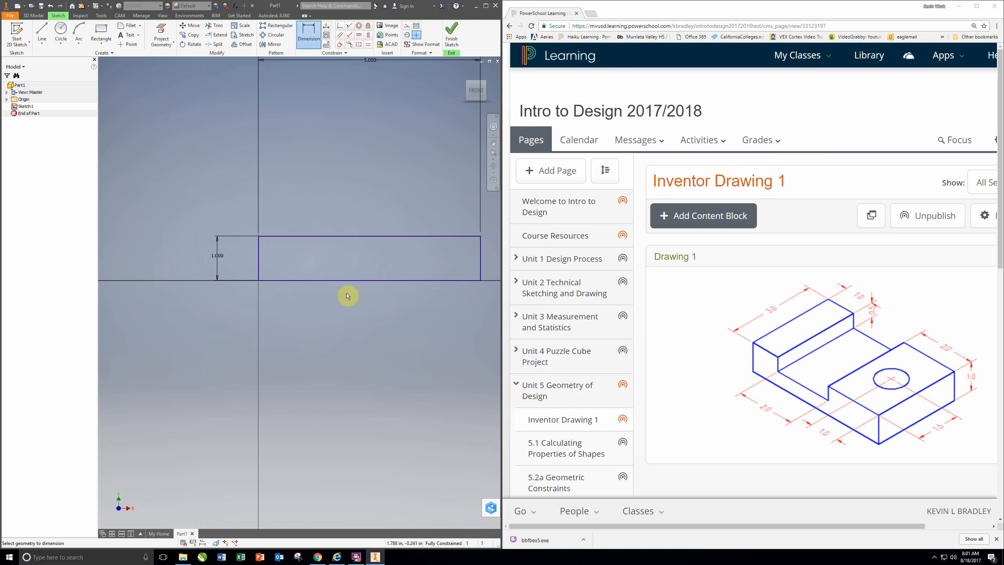
scroll(348, 294, up, 2)
middle_drag(362, 291, 301, 299)
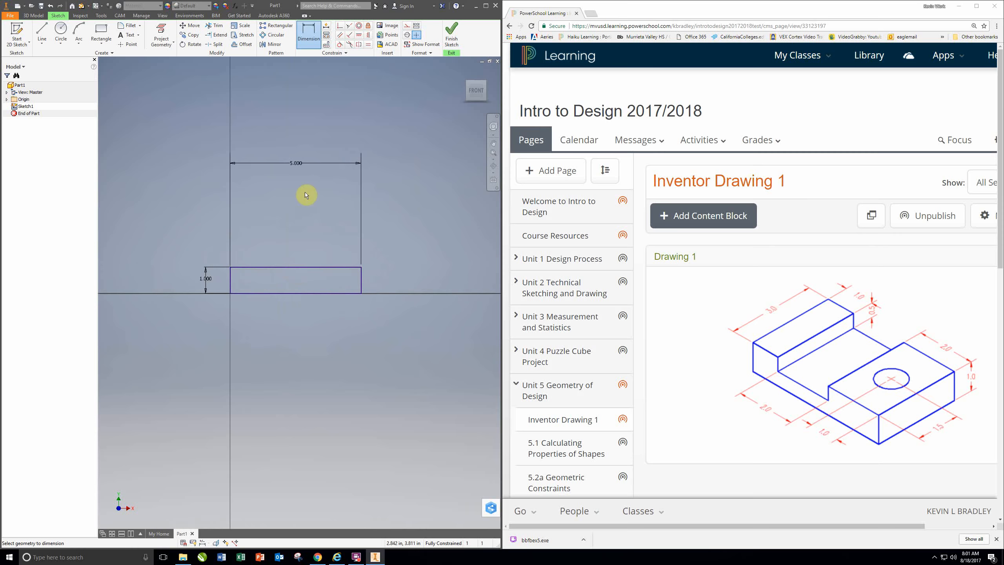
Step: Move the rectangle's 5 in width dimension down, closer to its upper edge
double_click(298, 163)
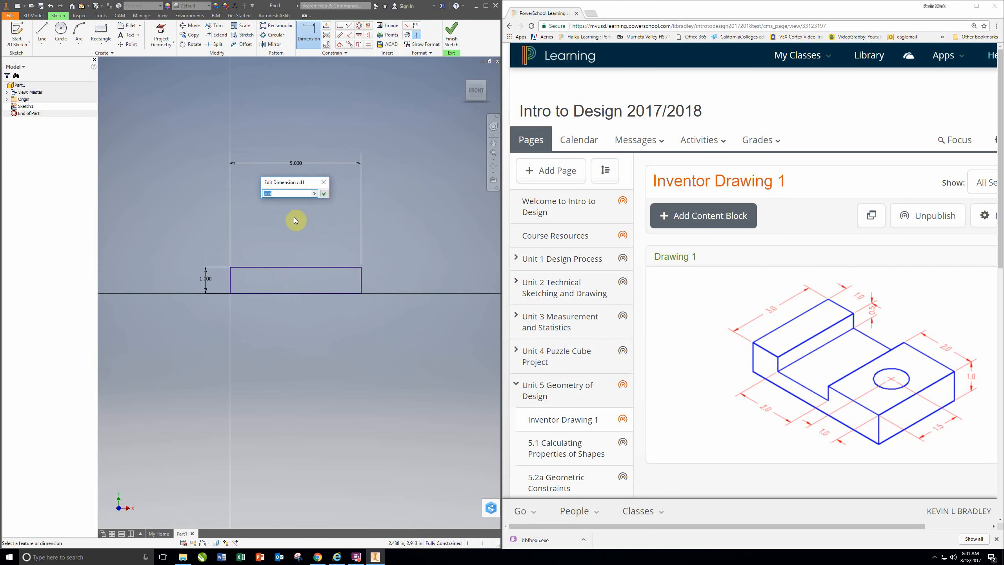
click(324, 193)
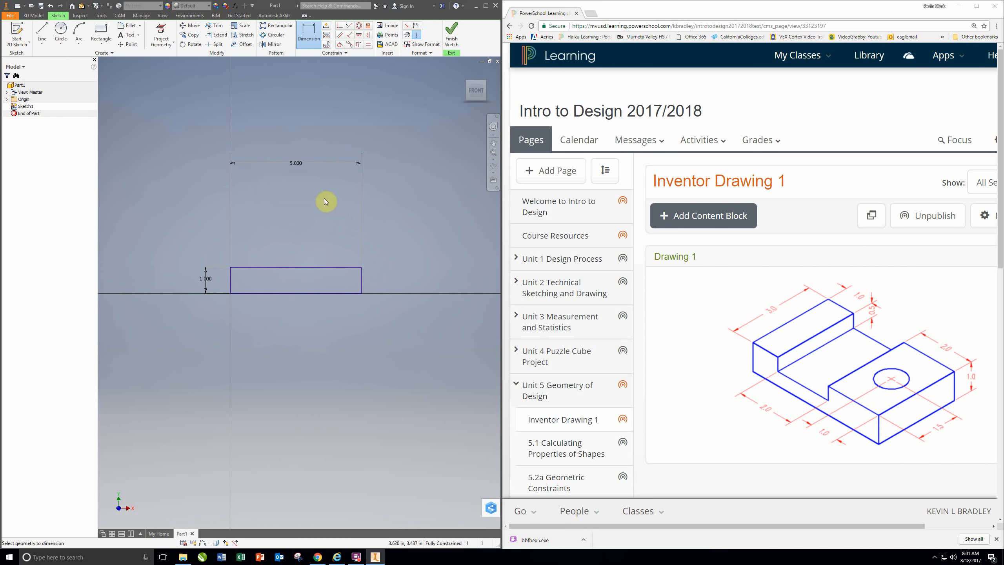
click(316, 40)
key(Escape)
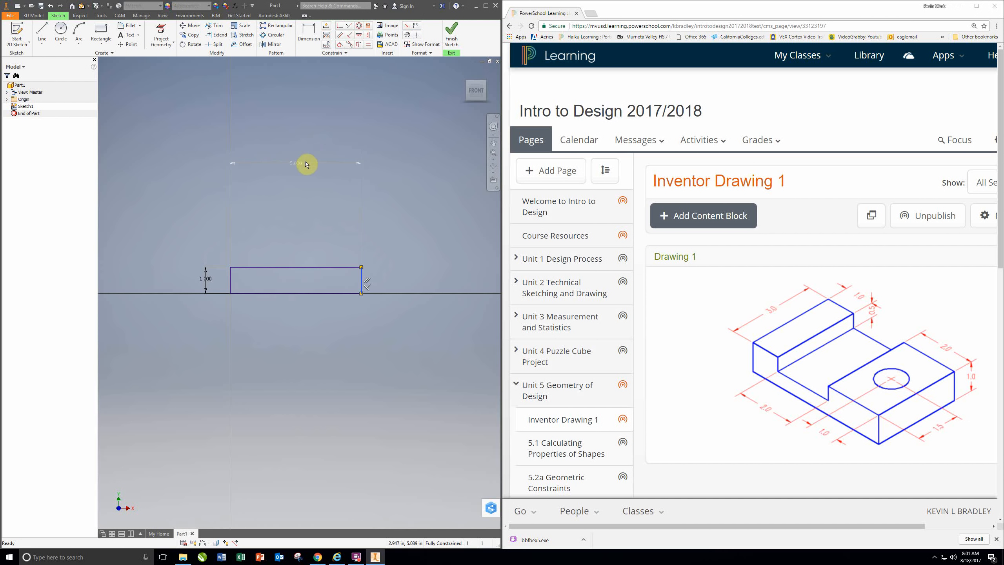
click(304, 163)
drag(298, 166, 293, 242)
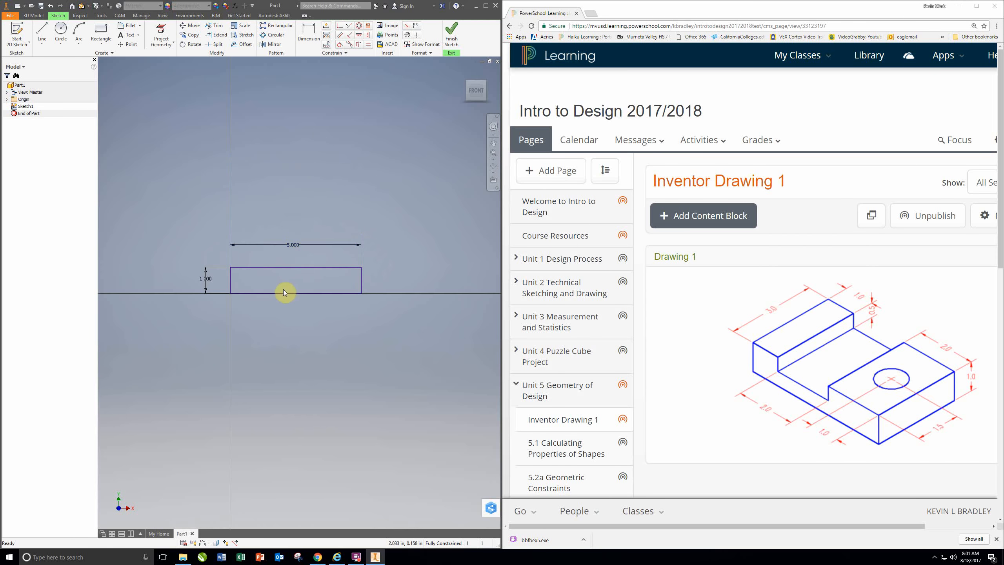
scroll(283, 292, up, 3)
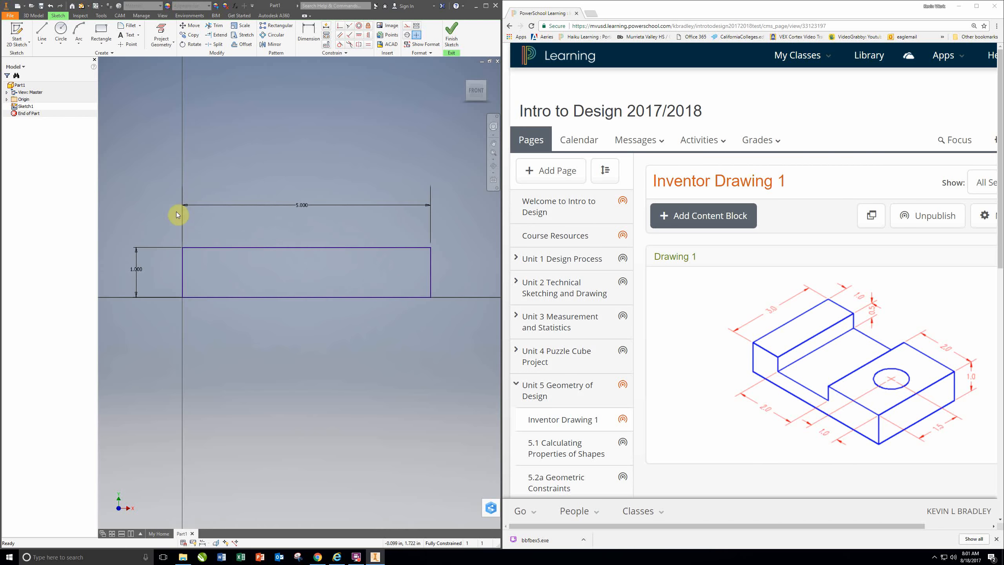
Step: Finish the sketch and extrude the rectangle 3 in backward, away from the front side
click(450, 45)
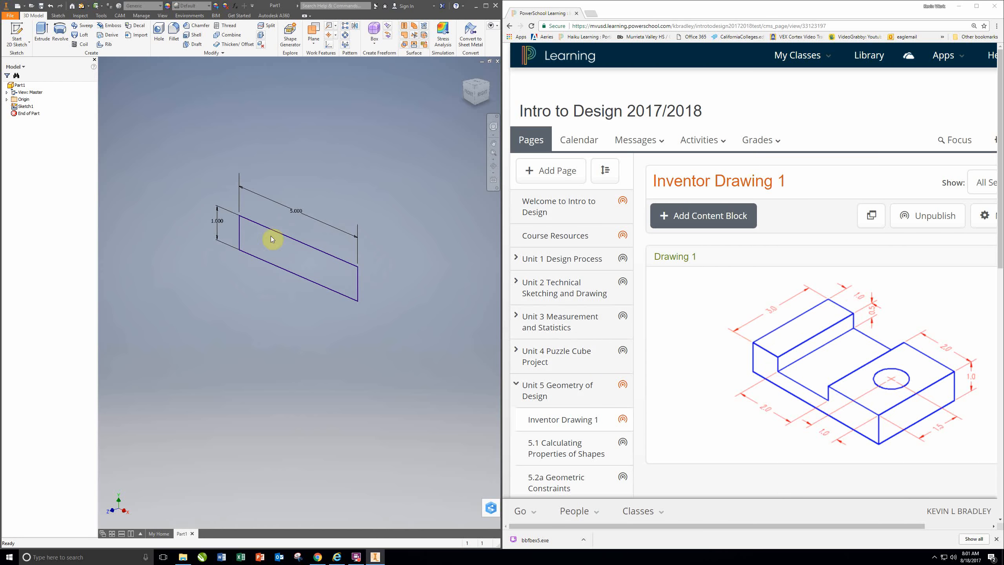
click(44, 42)
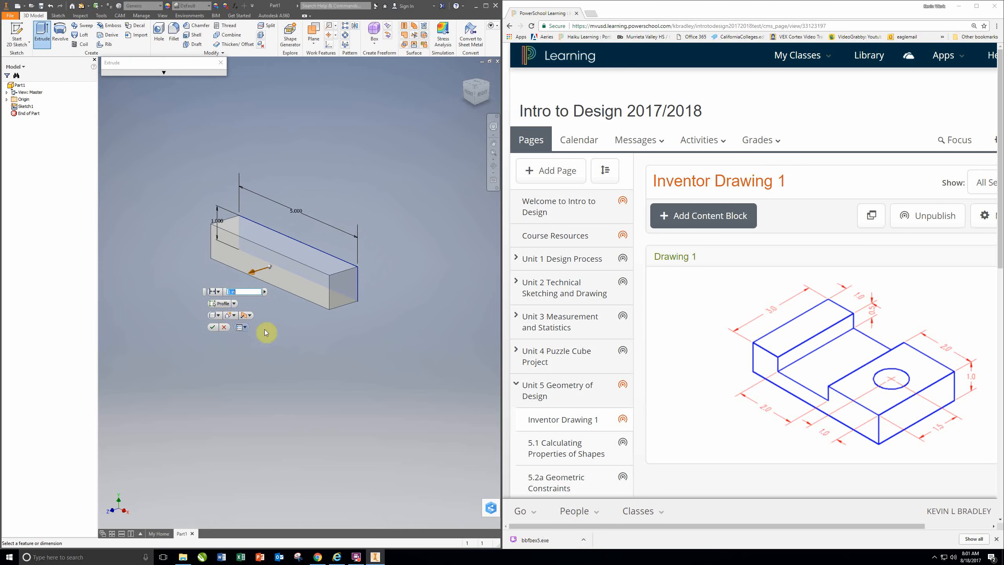
click(163, 73)
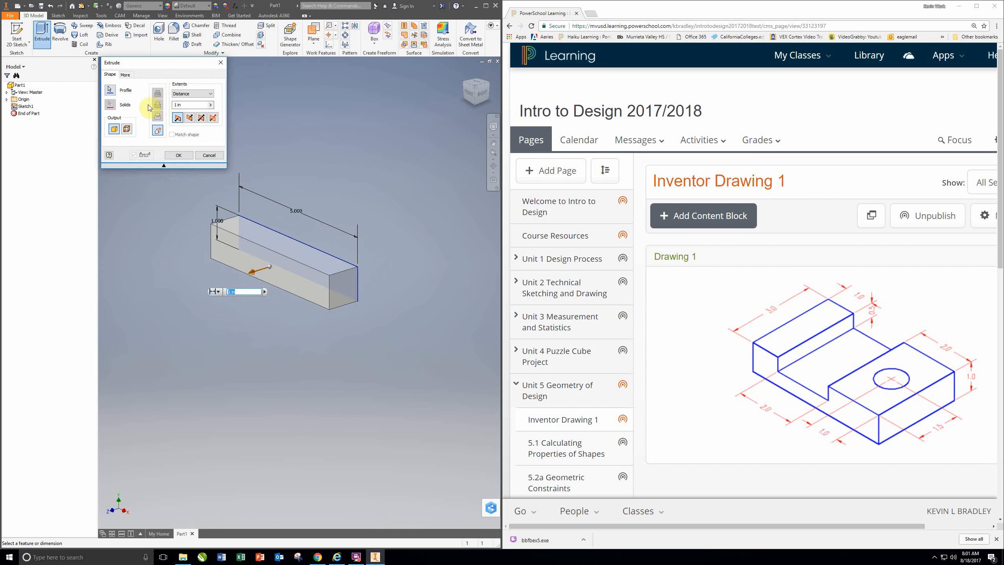
click(183, 105)
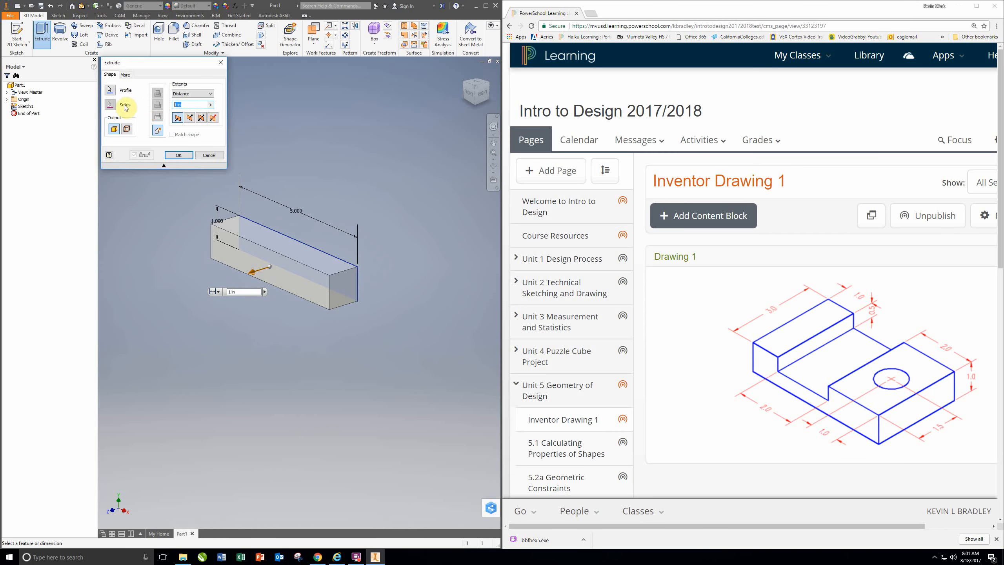
text(3)
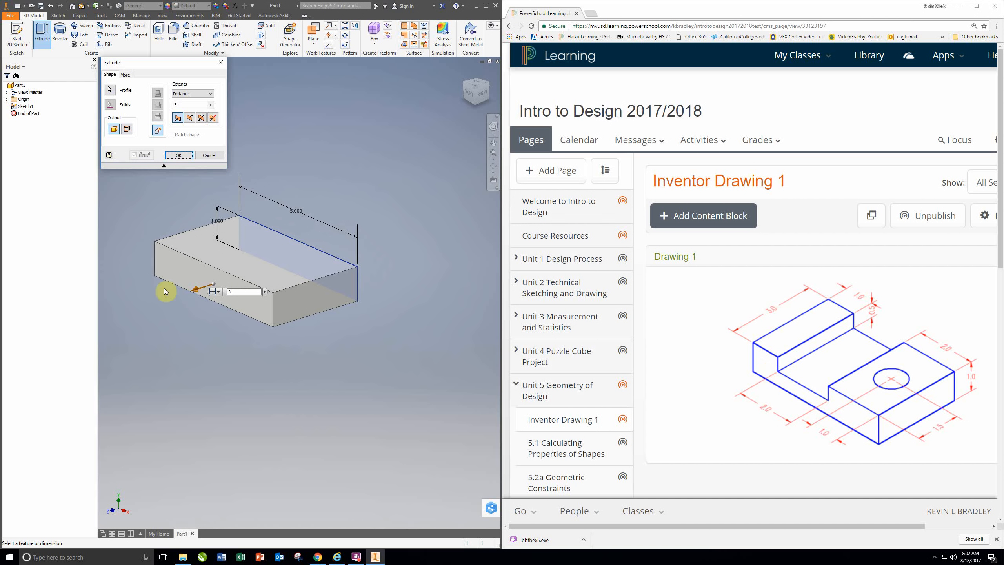
click(190, 119)
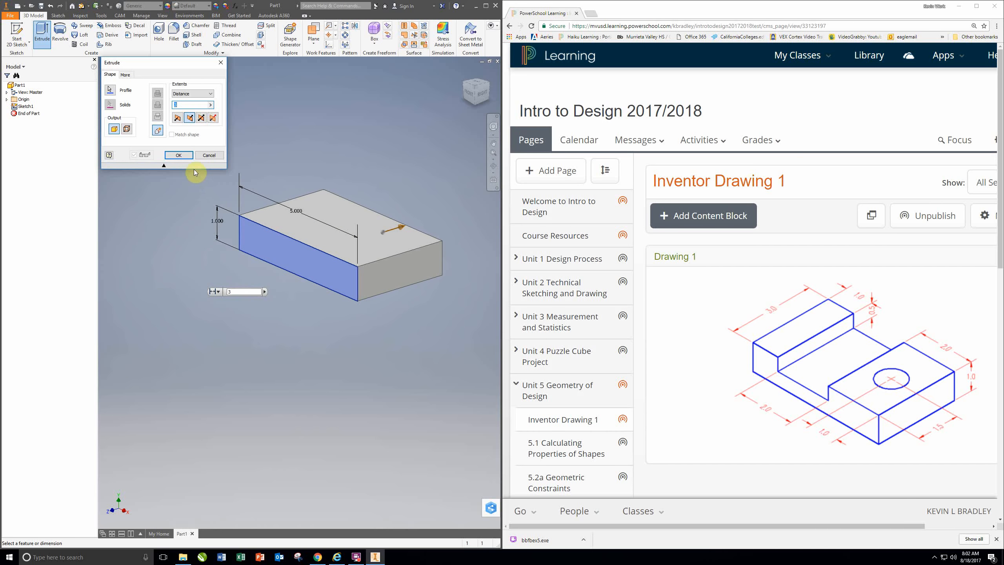
click(179, 155)
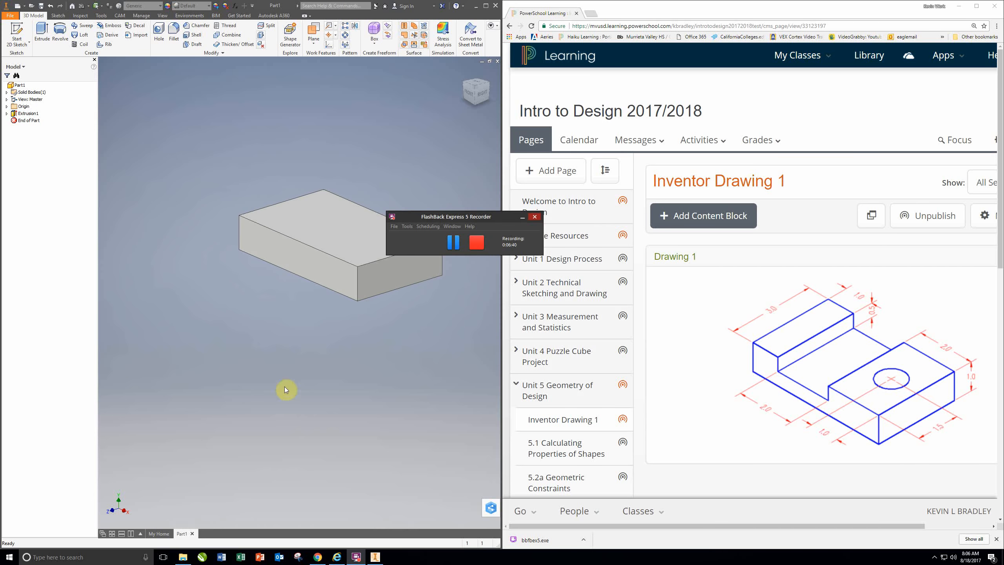
click(522, 218)
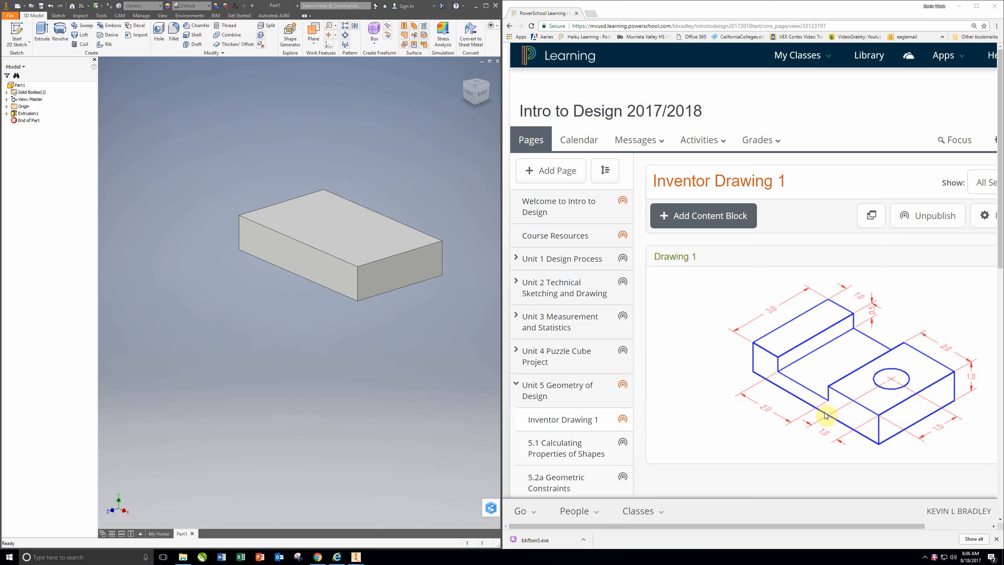
Step: Start a 2D sketch on the long front face of the block
click(327, 278)
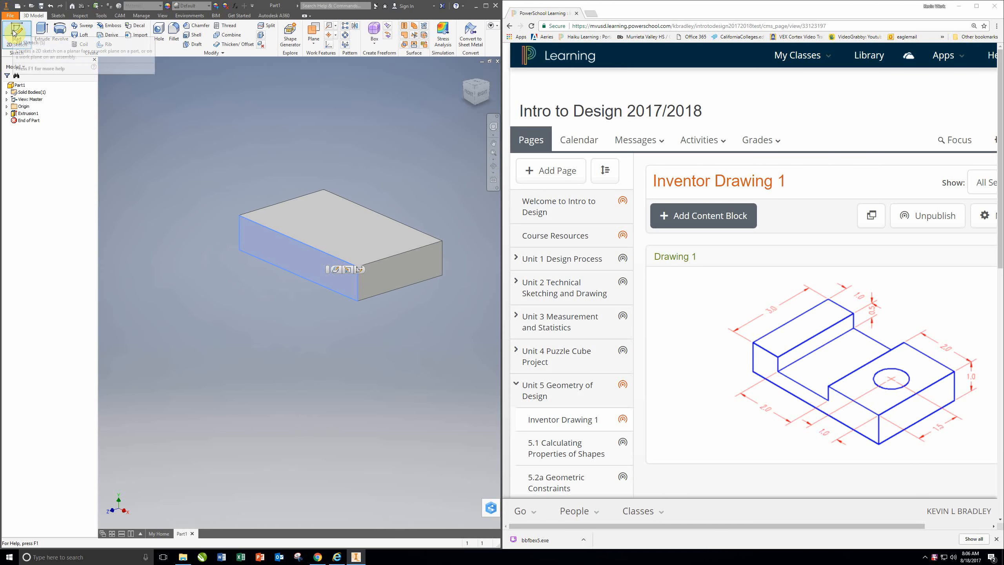
click(165, 219)
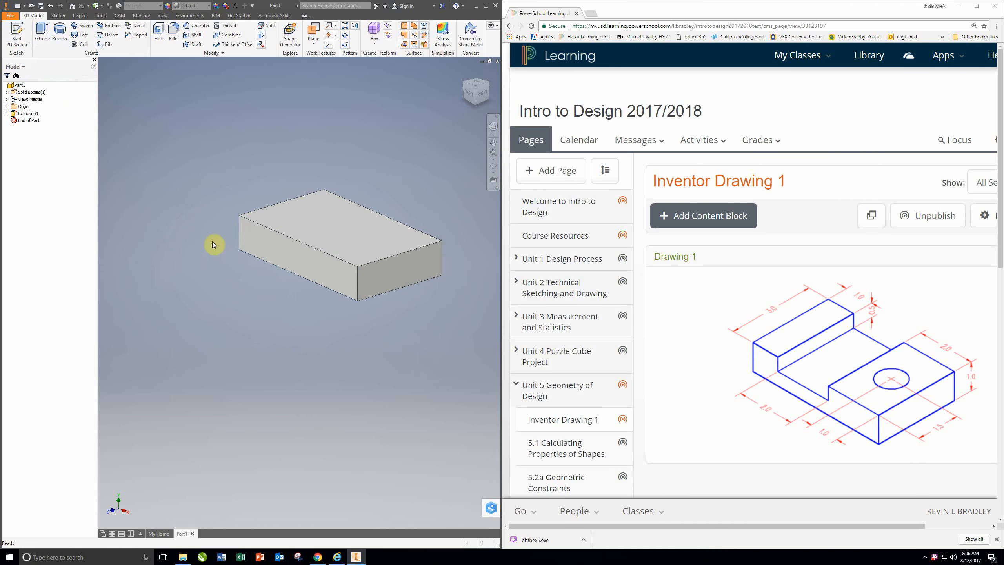
click(284, 257)
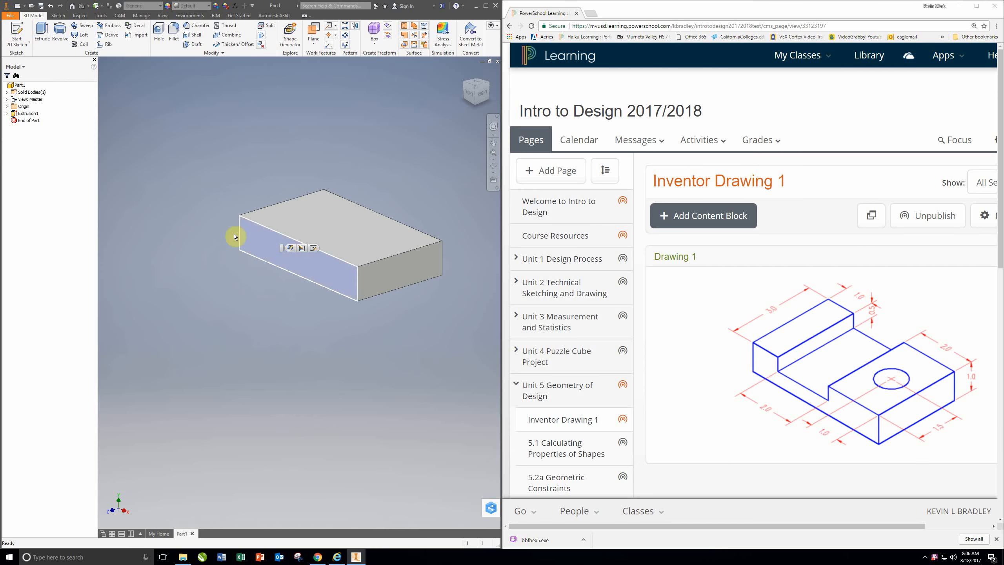
click(17, 33)
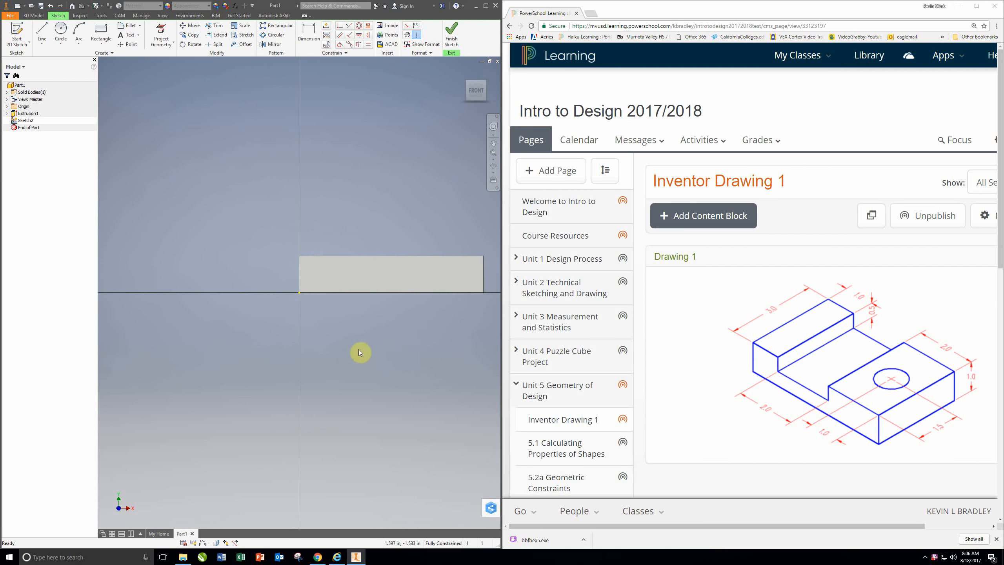
Step: Sketch a notch rectangle hanging from the block's upper edge, left of centre, and stretch it slightly deeper
mouse_move(374, 341)
middle_down()
mouse_move(298, 333)
mouse_move(258, 407)
middle_up()
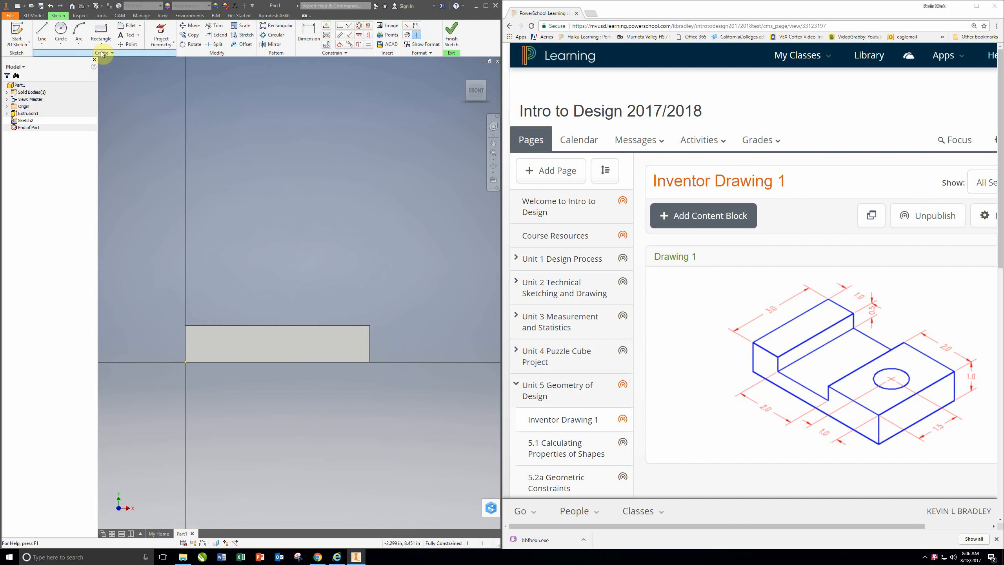
click(102, 35)
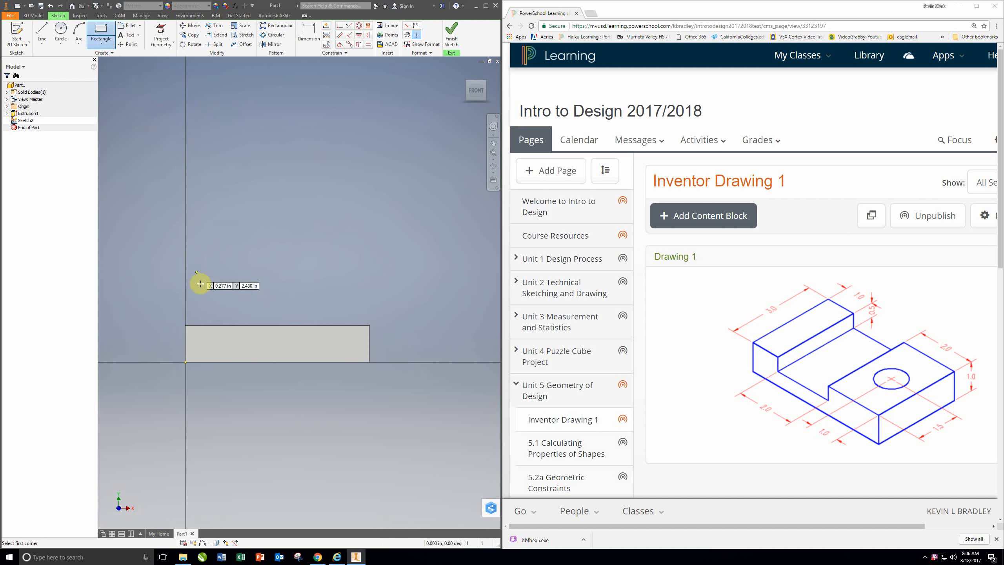
click(212, 325)
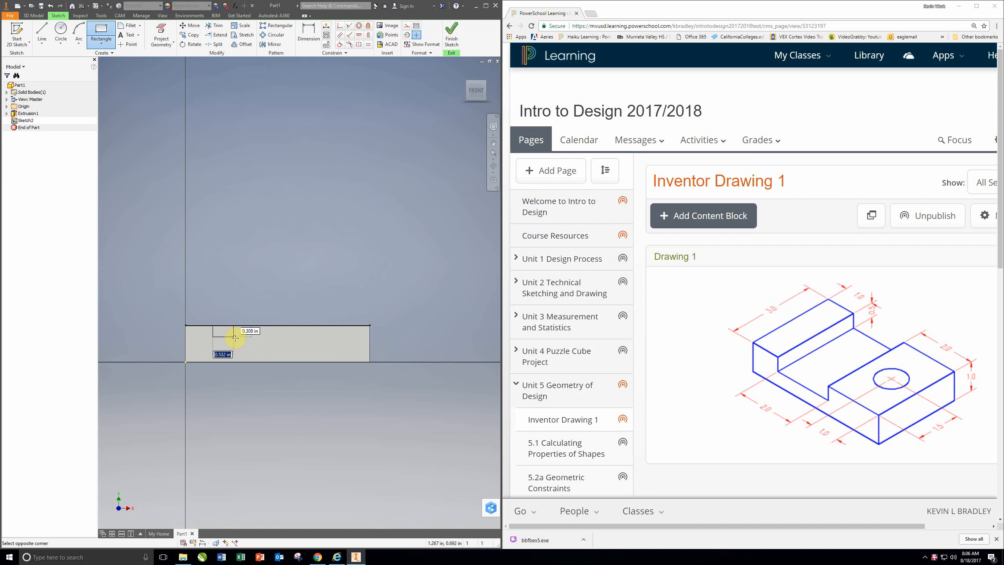
click(289, 344)
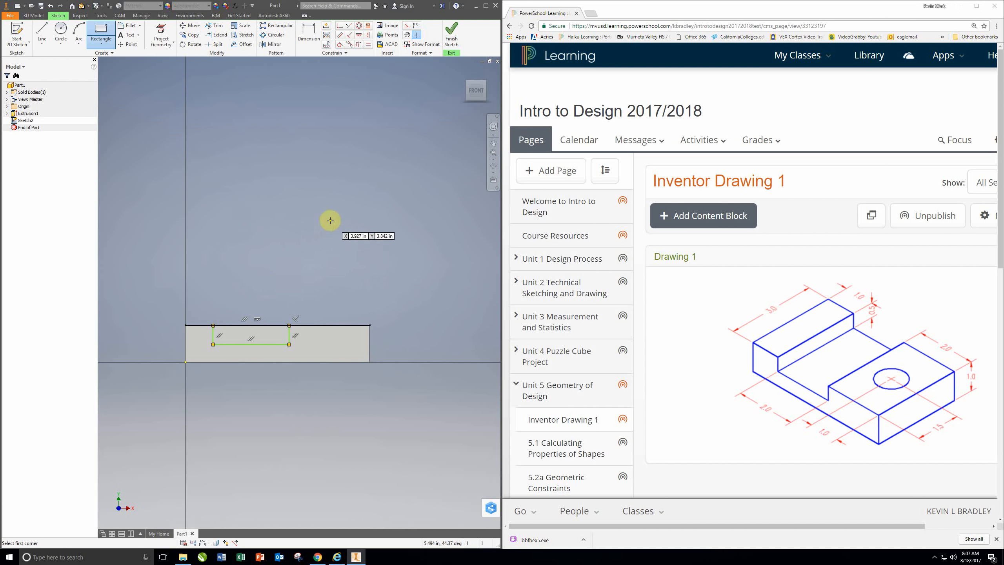
key(Escape)
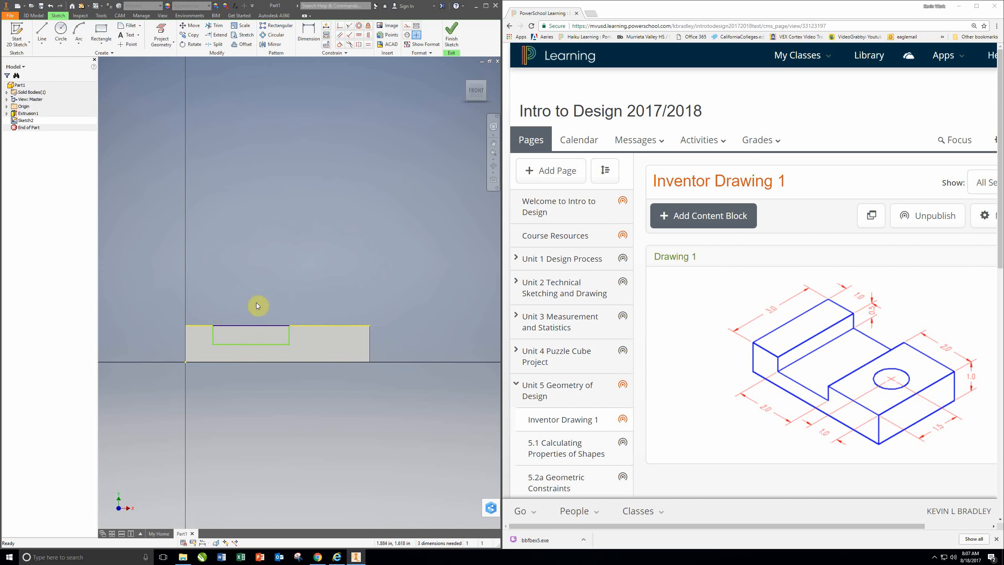
click(208, 326)
drag(289, 338, 262, 353)
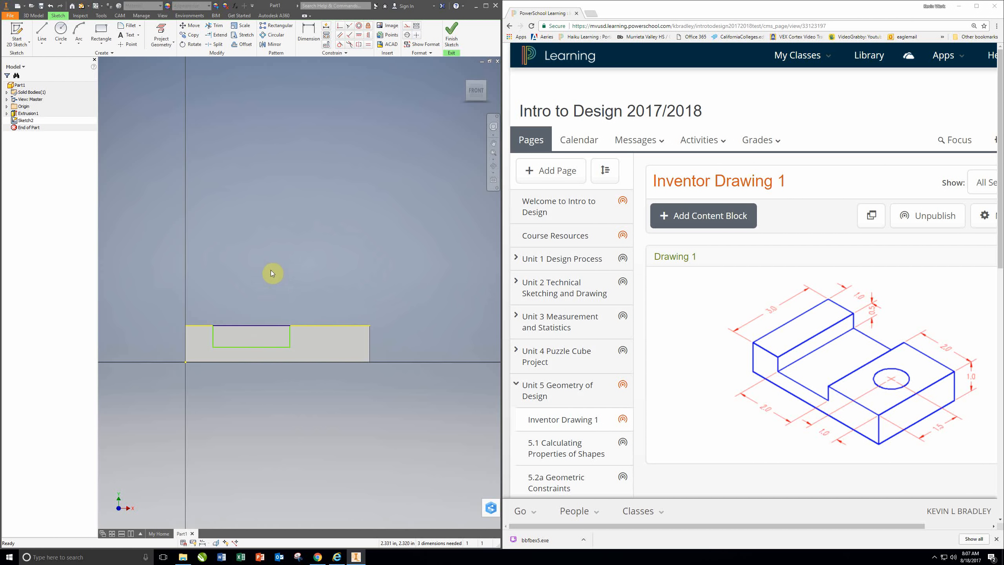
Step: Dimension the notch rectangle's lower edge and set its width to 2 in
click(308, 33)
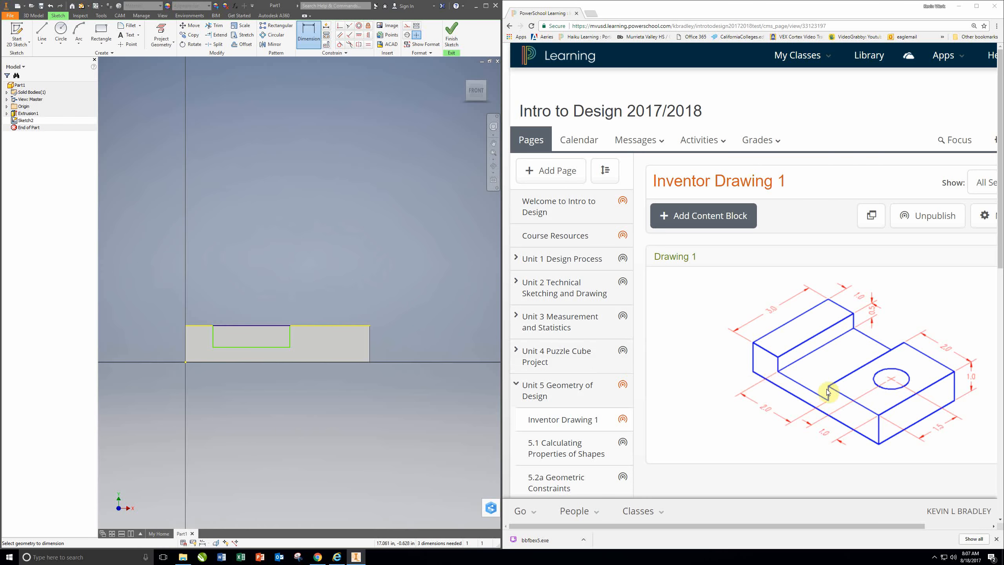
click(253, 325)
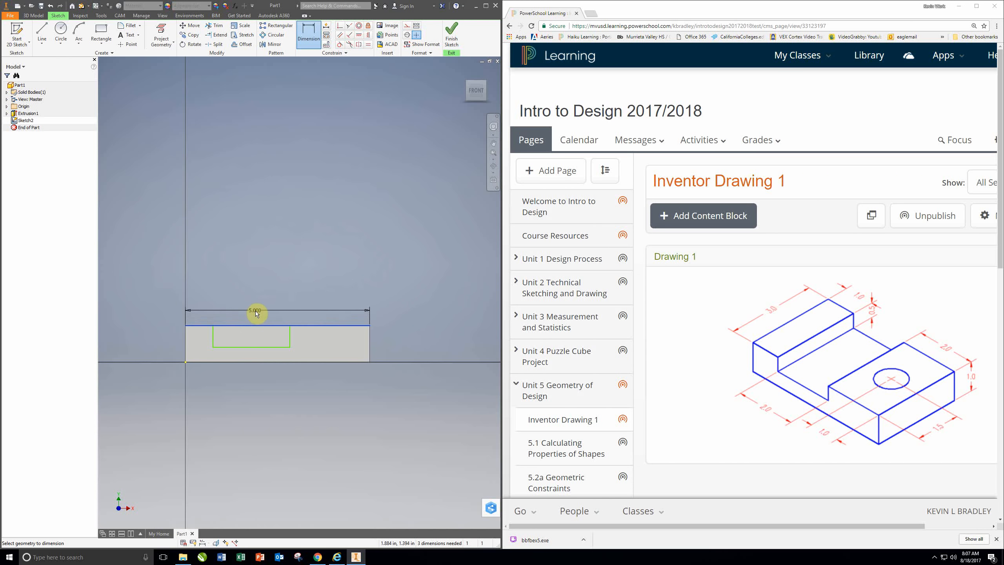
key(Escape)
click(312, 43)
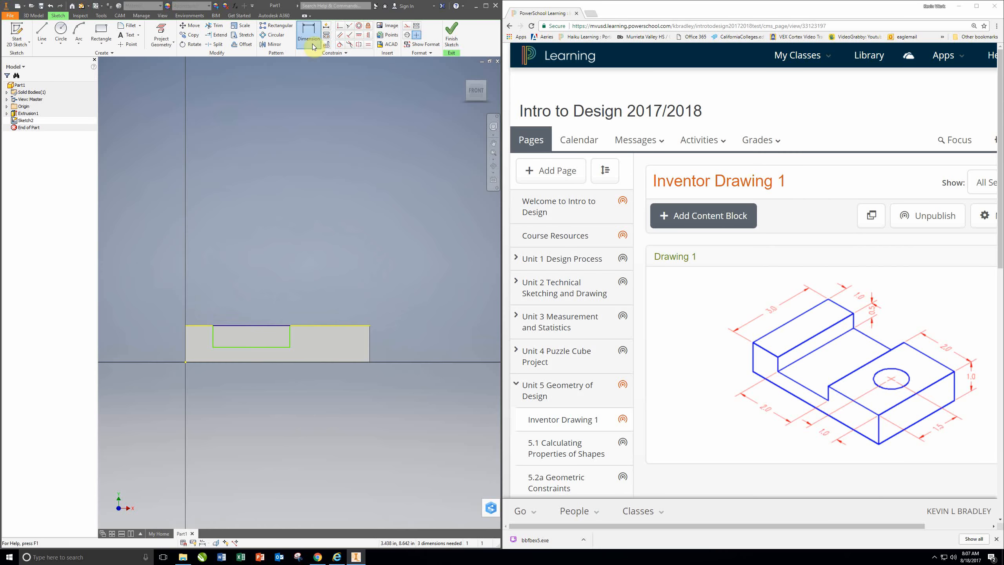
click(248, 347)
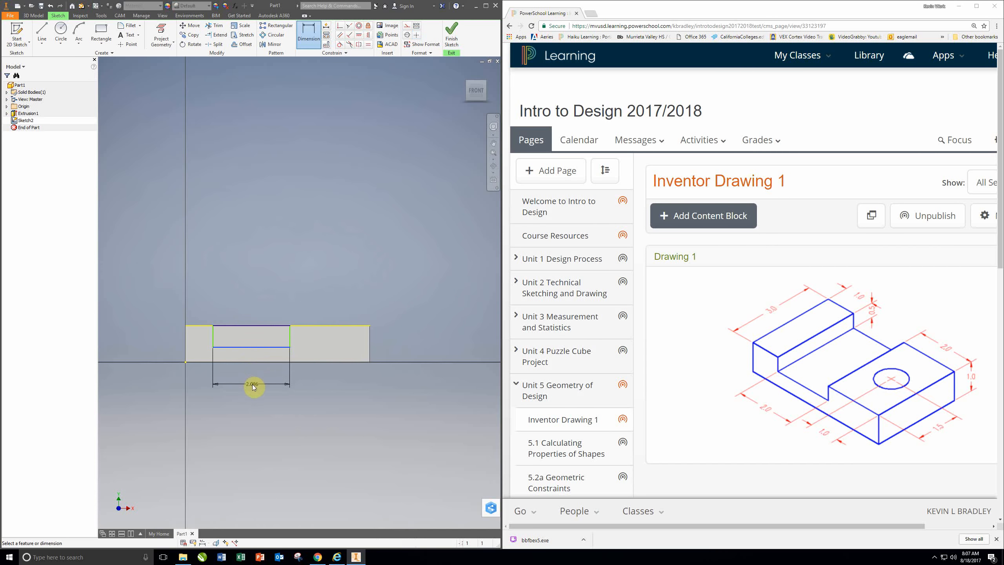
click(255, 388)
text(2)
key(Return)
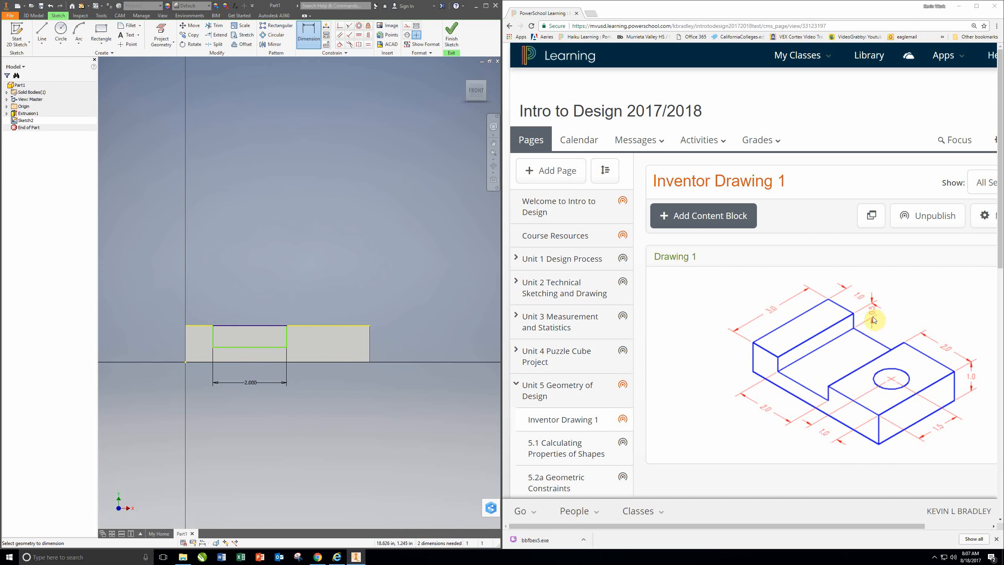
Step: Dimension the notch rectangle's right edge and set its depth to 0.5 in
click(304, 342)
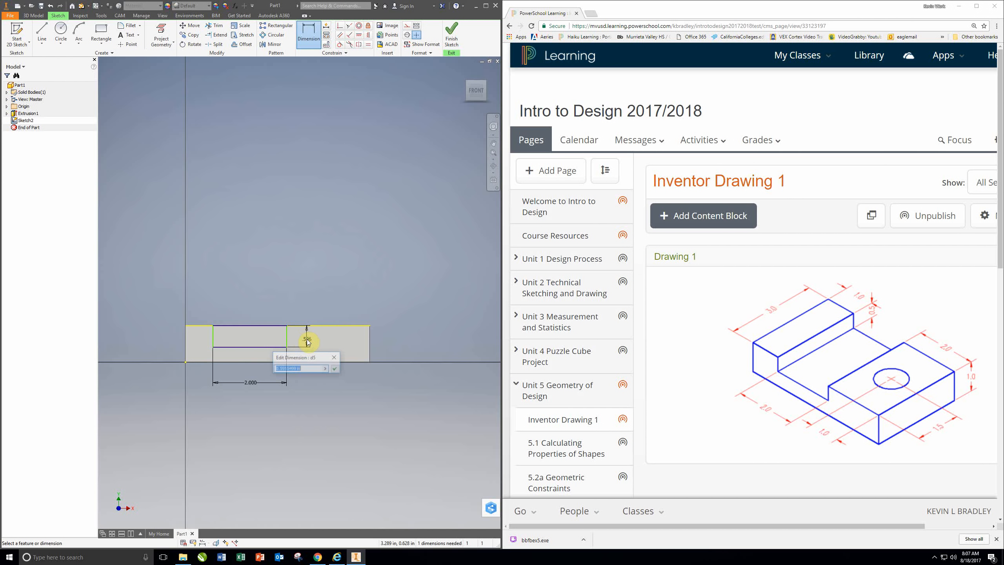
text(.5)
key(Return)
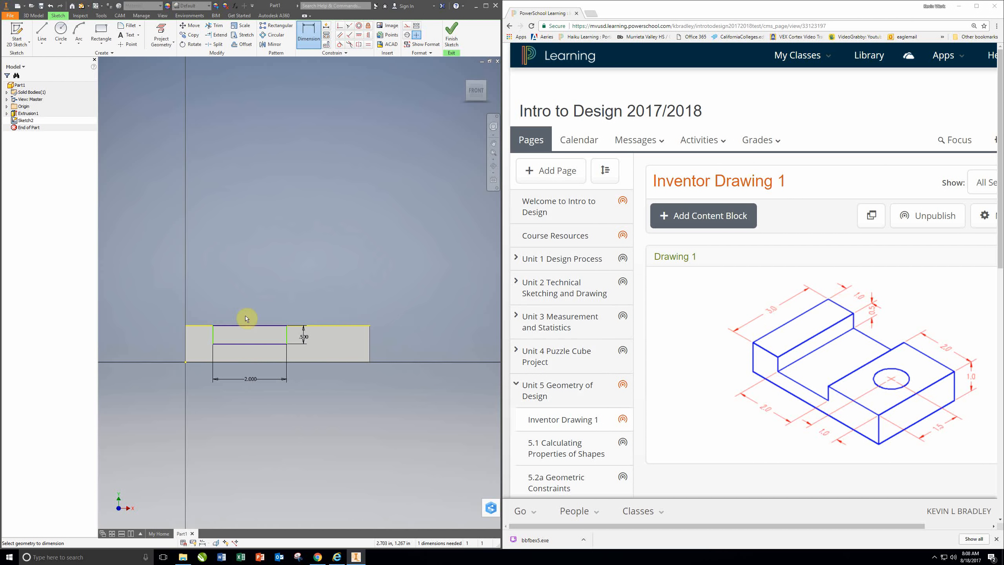
Step: Dimension the notch rectangle's distance from the block's left edge and set it to 1 in
click(185, 340)
click(201, 302)
text(1)
key(Return)
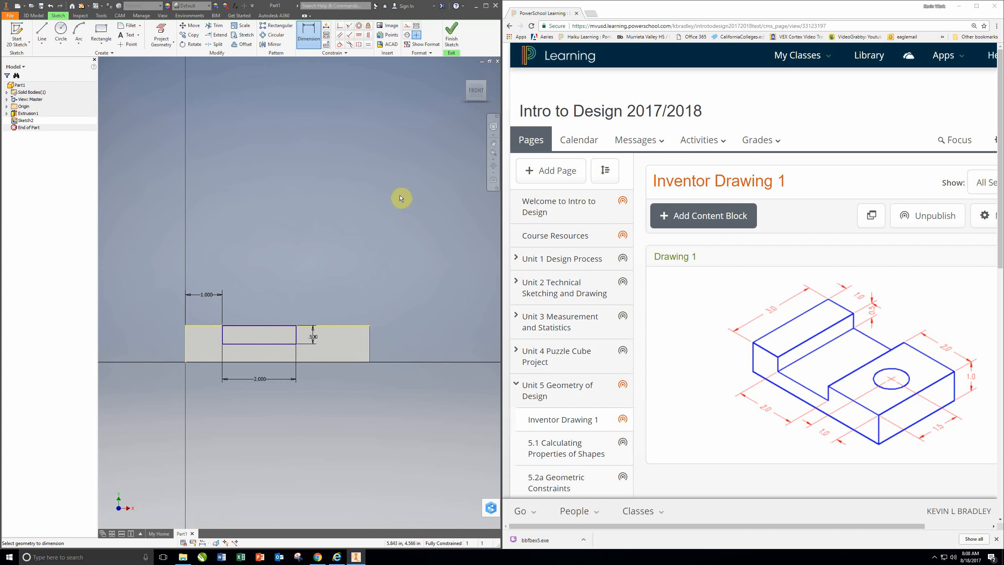
Step: Finish the notch sketch and extrude the notch rectangle as a cut through all of the block
click(455, 39)
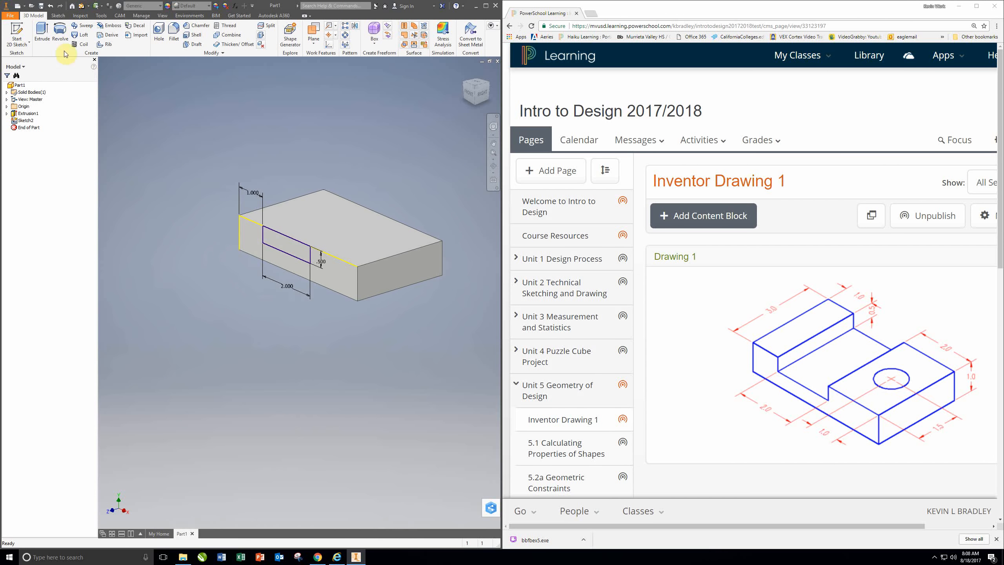
click(43, 36)
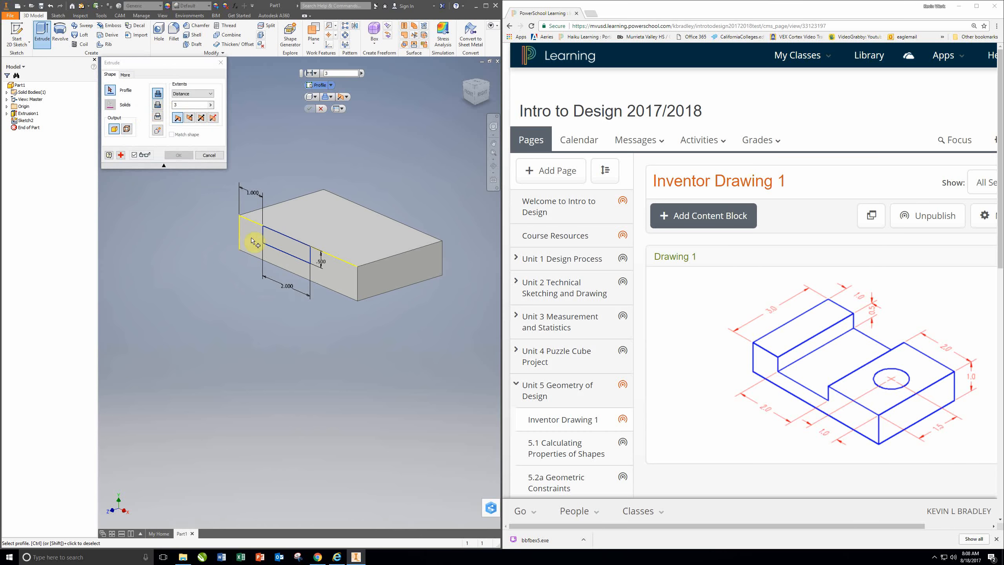
click(281, 255)
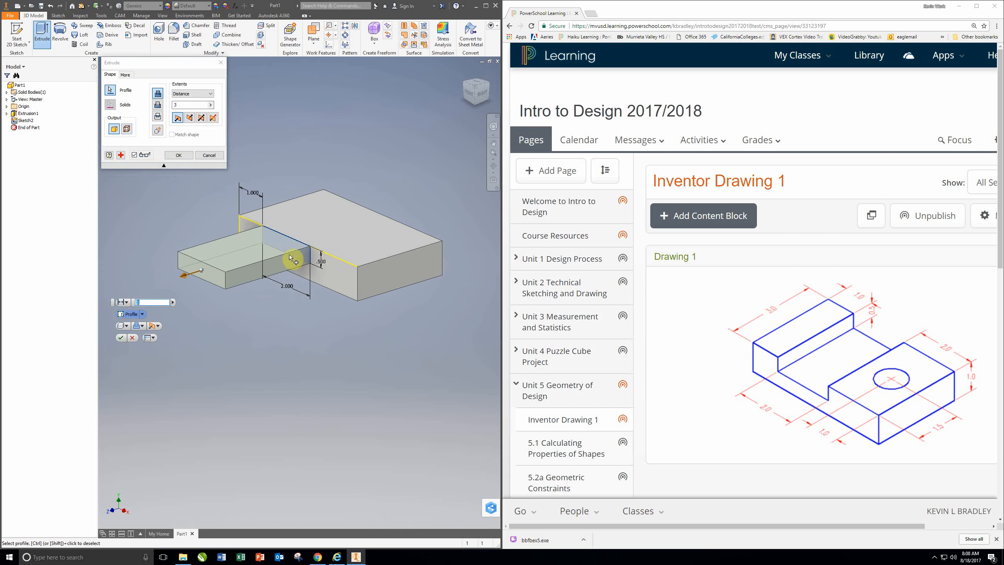
click(159, 109)
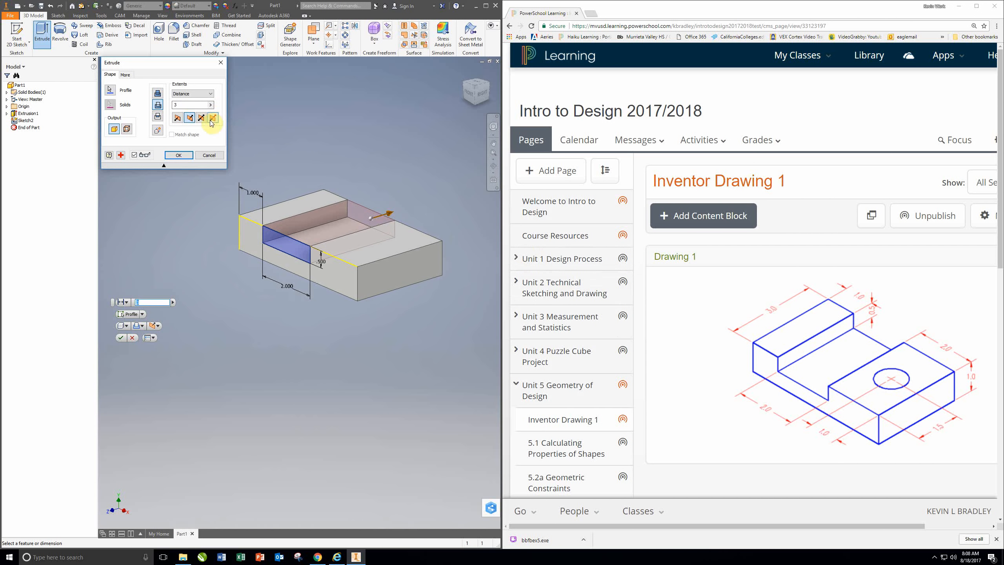
click(211, 95)
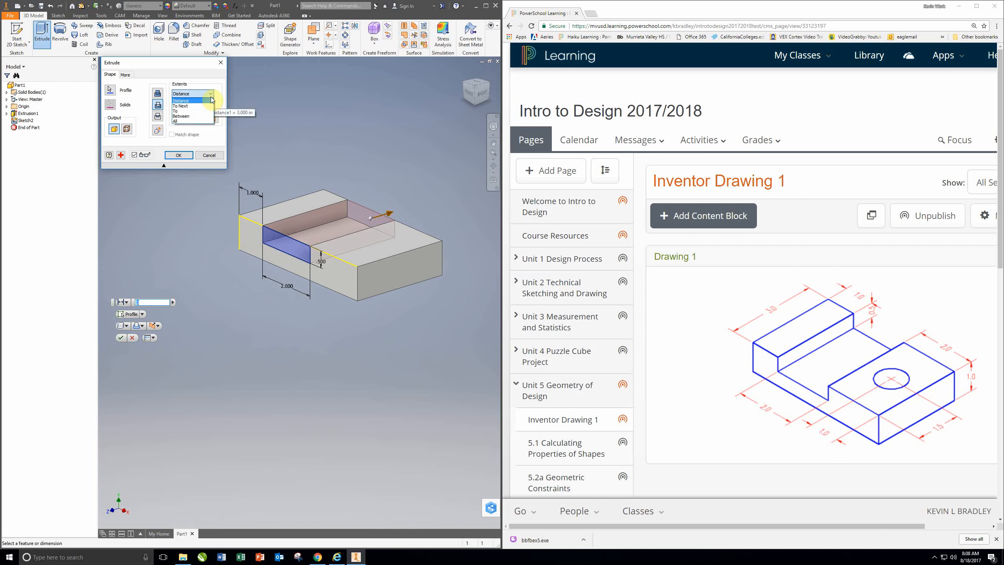
click(176, 121)
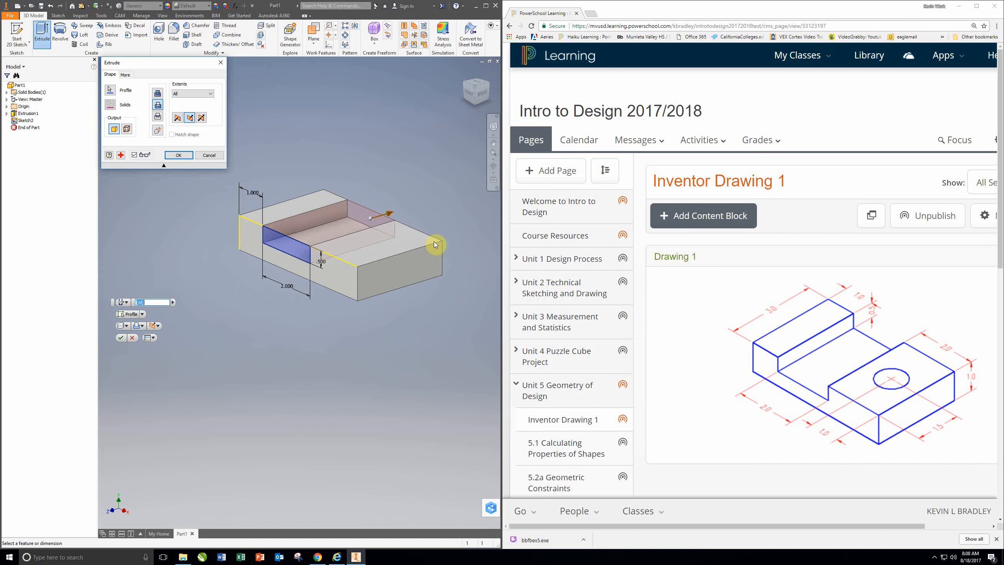
click(178, 154)
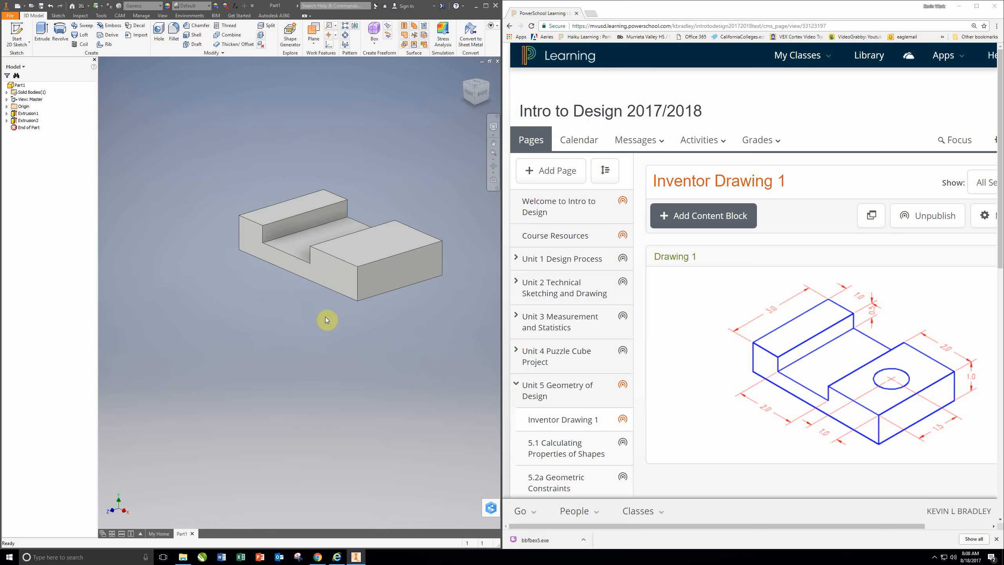
click(469, 94)
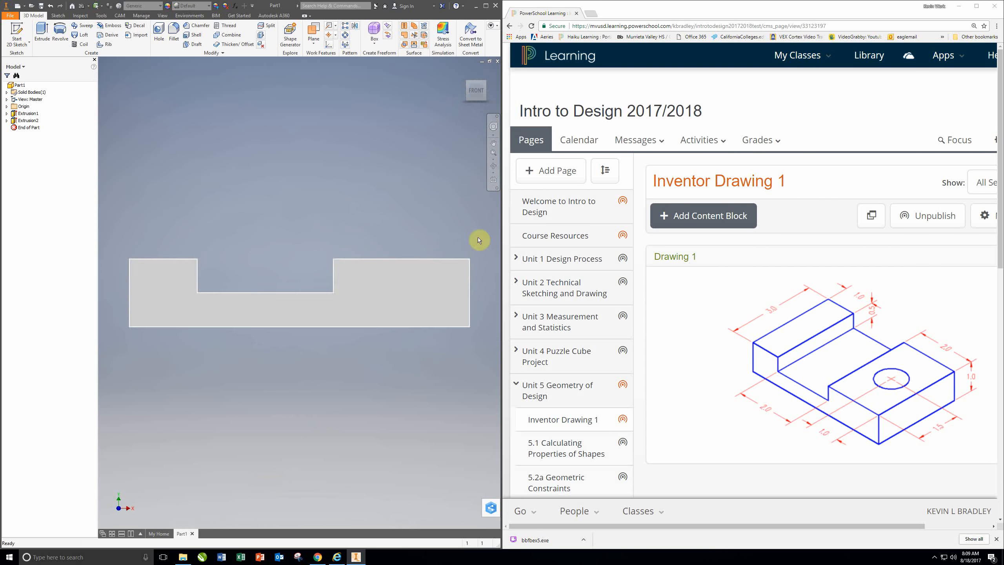
click(484, 83)
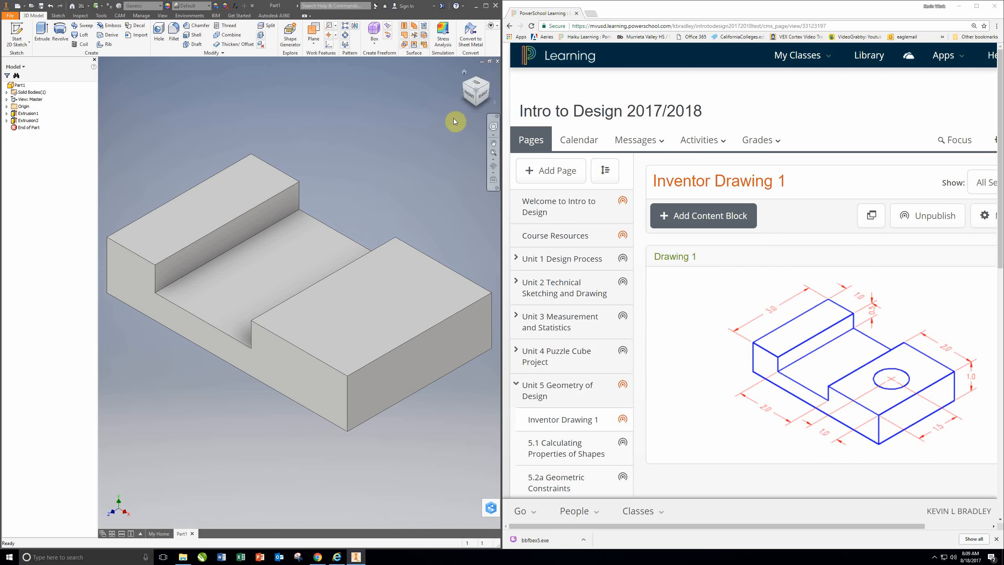
click(468, 97)
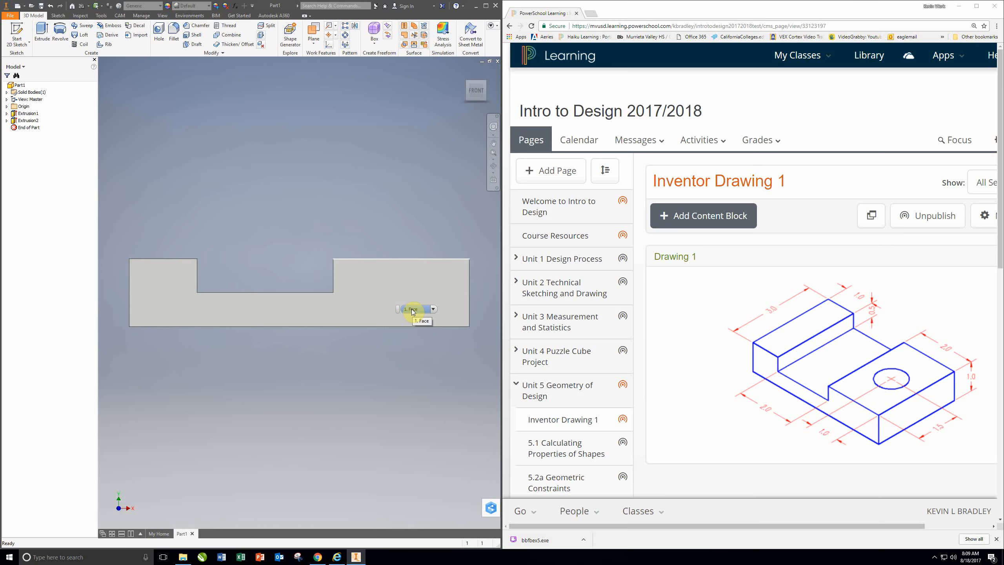
key(F6)
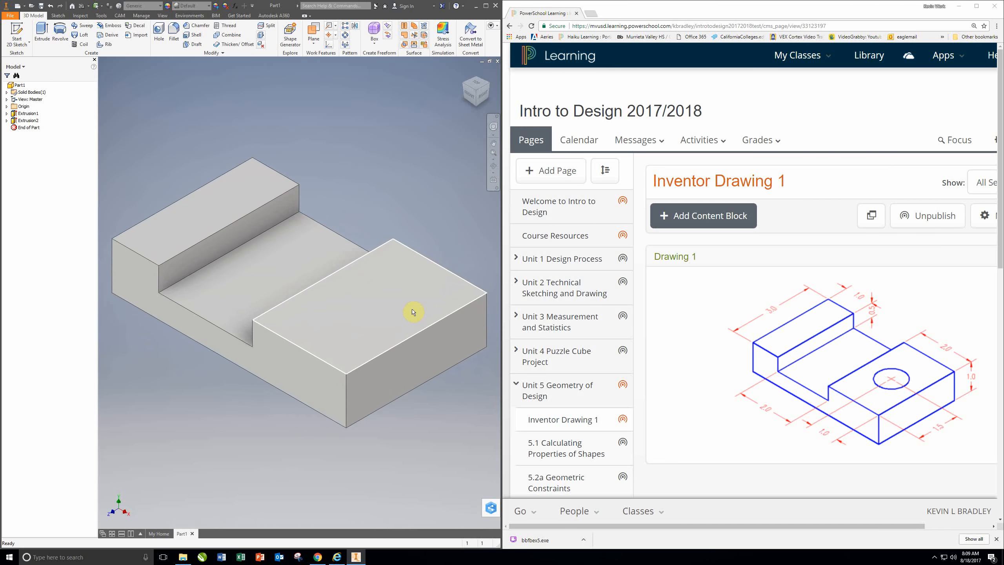
Step: Start a sketch on the top face of the 2 in wide raised section and draw a circle about 1.1 in across near its centre
mouse_move(424, 324)
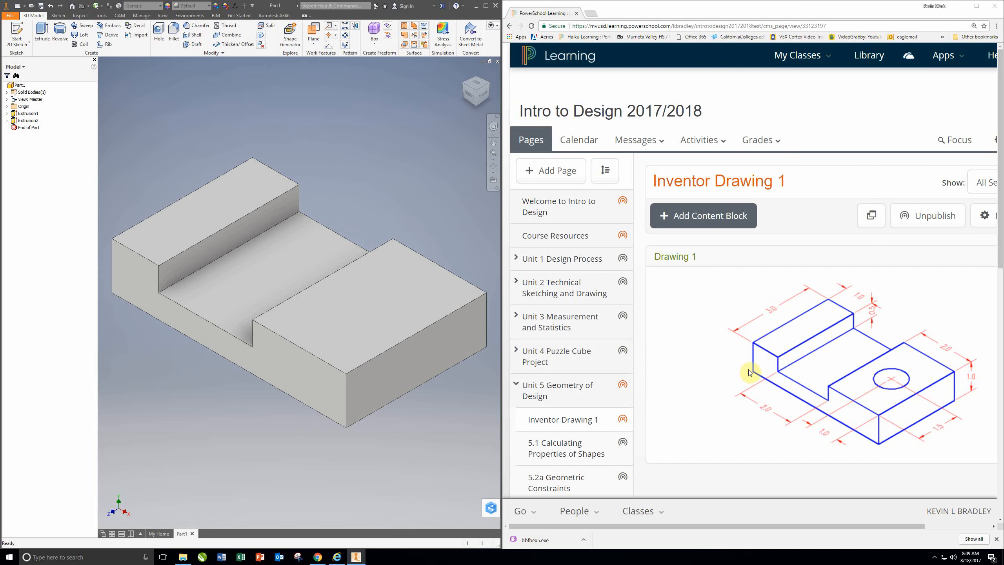
click(387, 305)
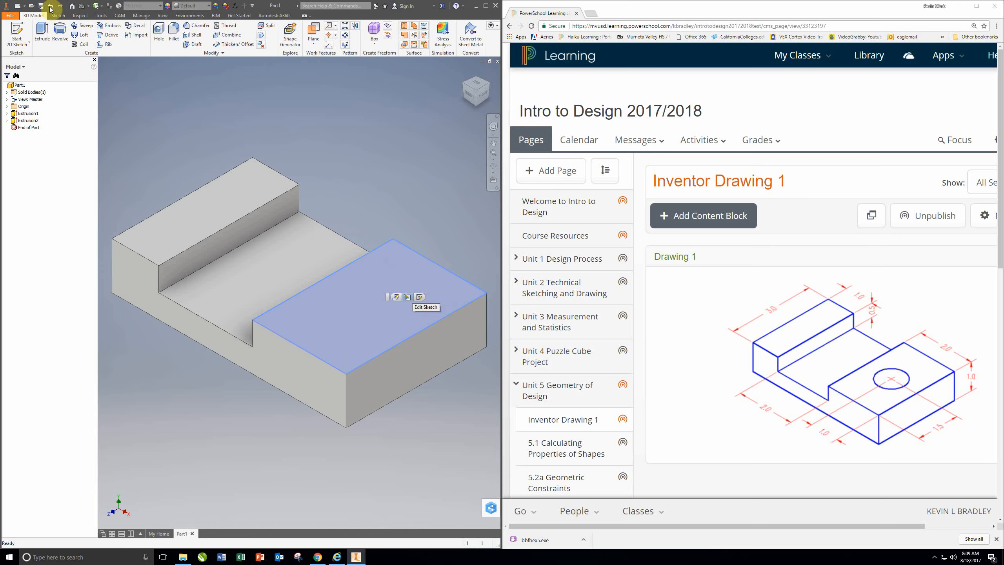
click(18, 34)
scroll(395, 358, up, 9)
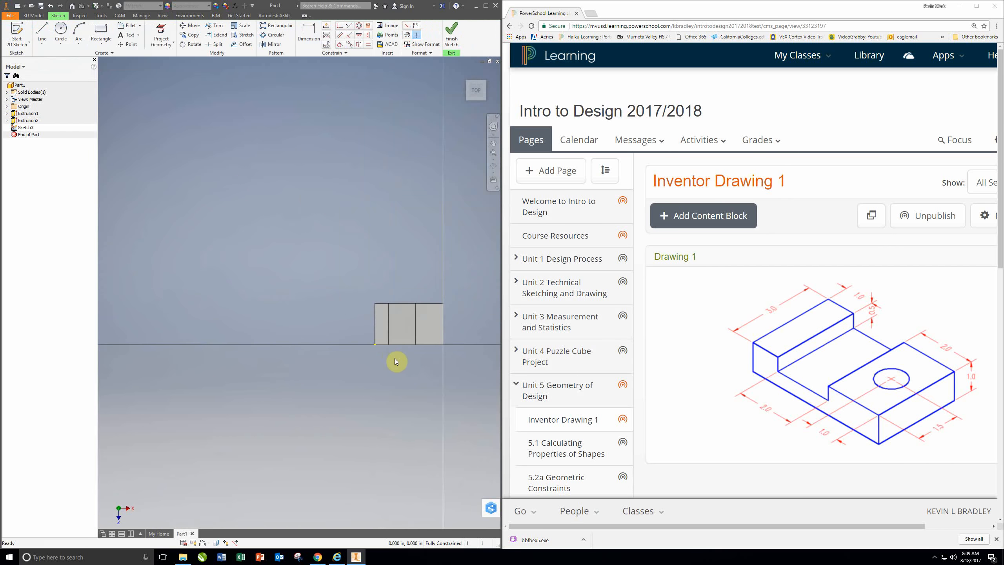
mouse_move(414, 358)
middle_down()
mouse_move(264, 355)
mouse_move(309, 376)
middle_up()
scroll(264, 355, down, 4)
scroll(270, 357, down, 3)
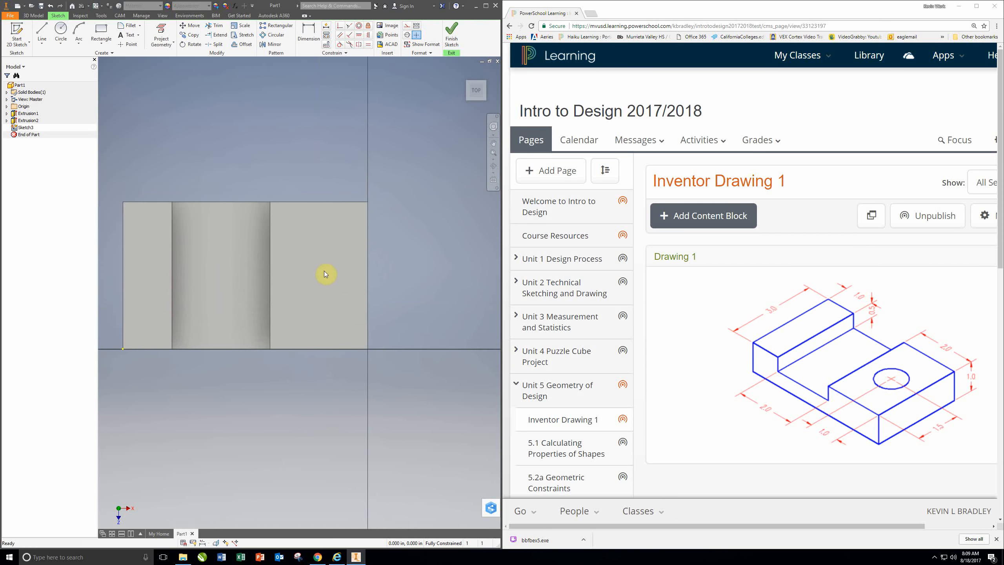
click(60, 34)
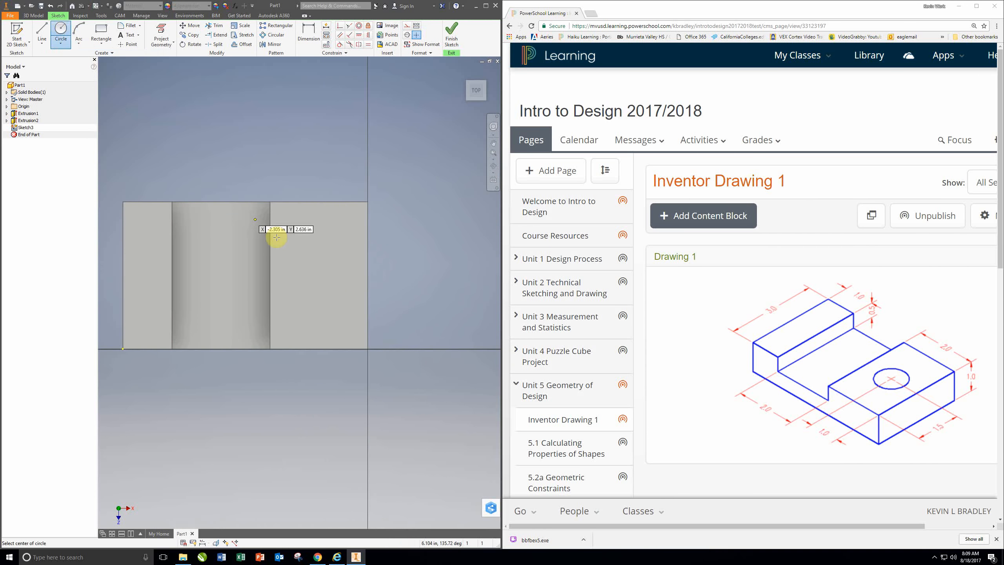
click(314, 278)
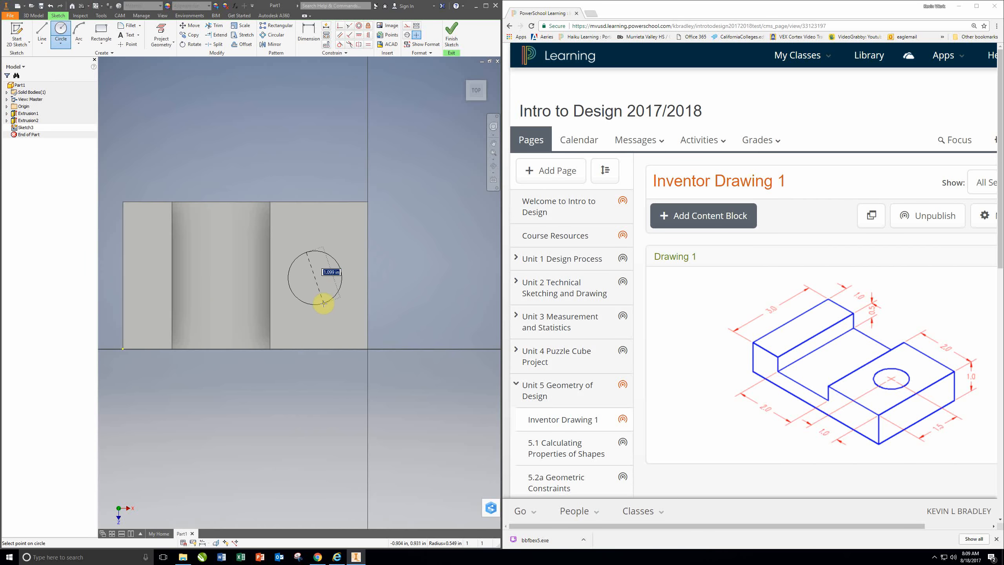
click(323, 303)
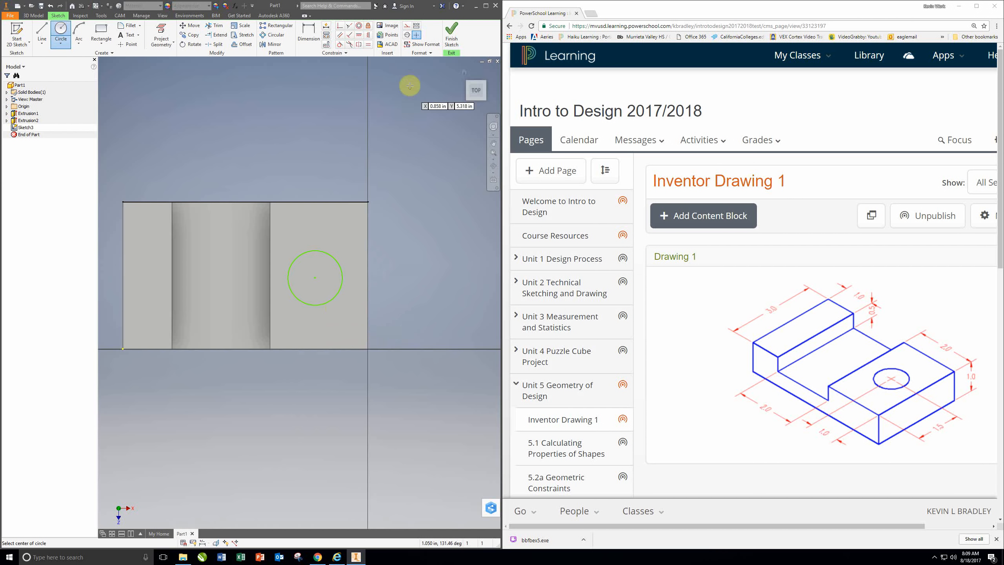
Step: Dimension the circle's diameter and set it to 1 in
key(d)
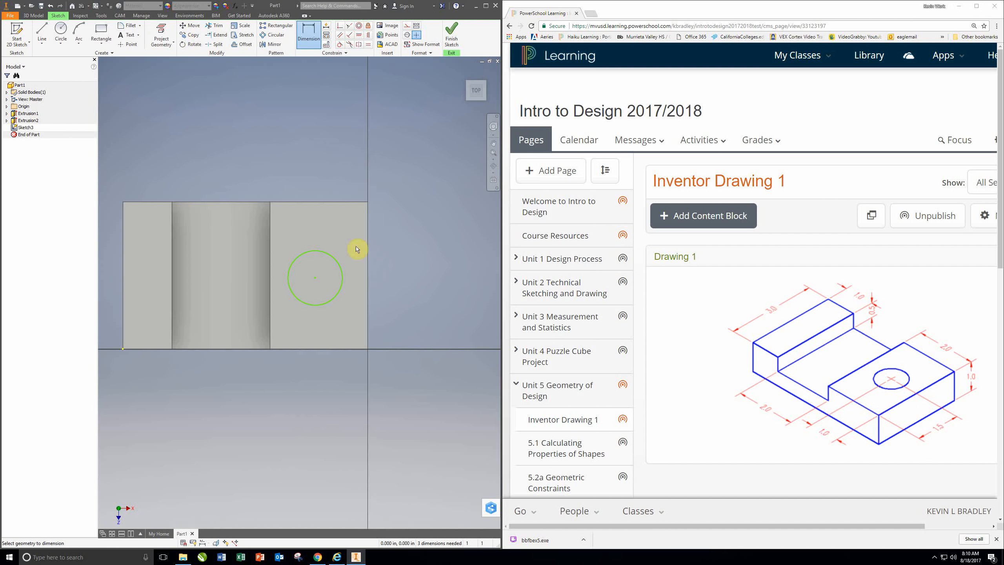
click(332, 258)
click(416, 219)
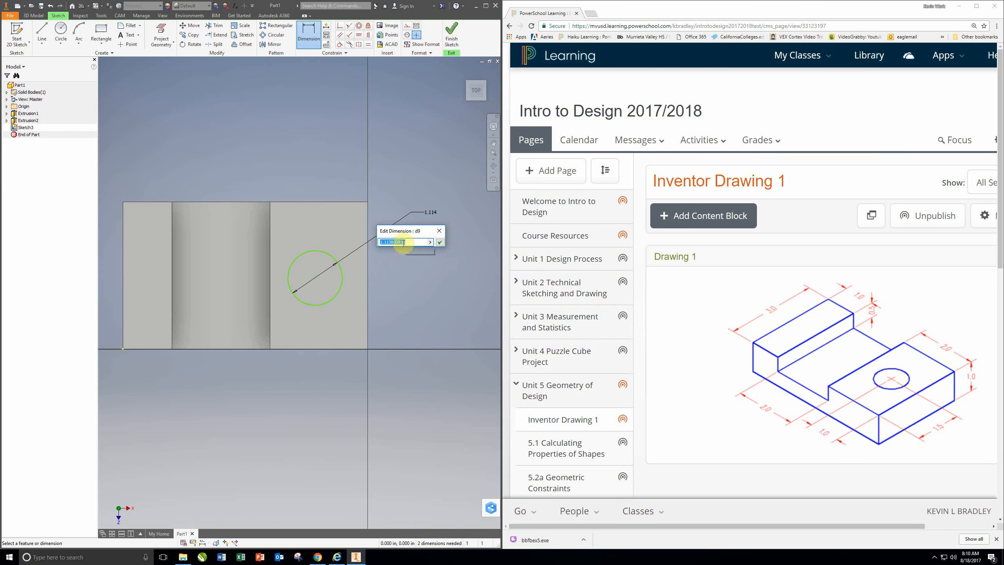
text(1)
key(Return)
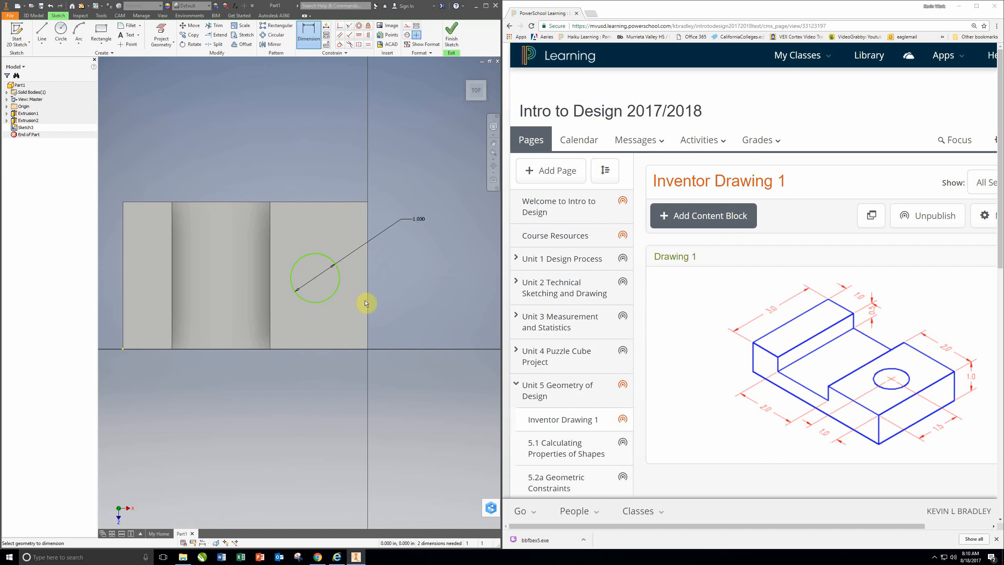
Step: Dimension the circle centre's distance from the block's right edge and set it to 1 in
click(369, 322)
click(315, 278)
click(337, 338)
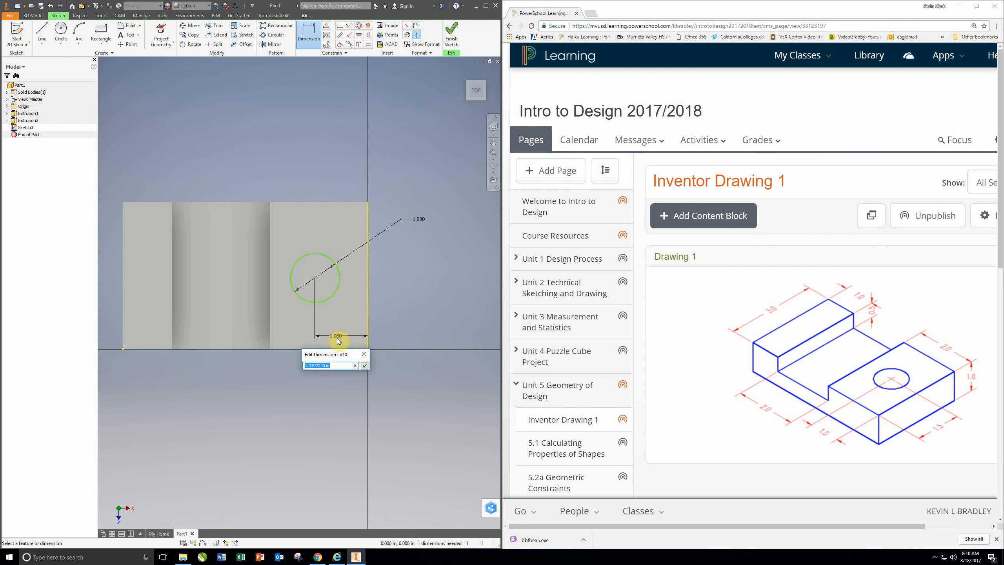
text(1)
key(Return)
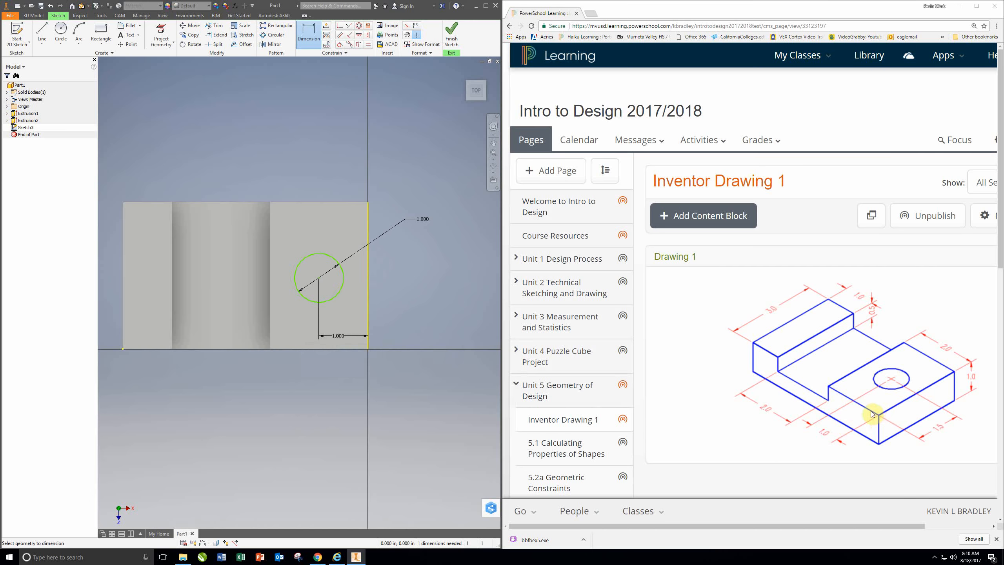
Step: Dimension the circle centre's distance from the block's front edge, set it to 1.5 in, and finish the sketch
click(329, 350)
click(323, 284)
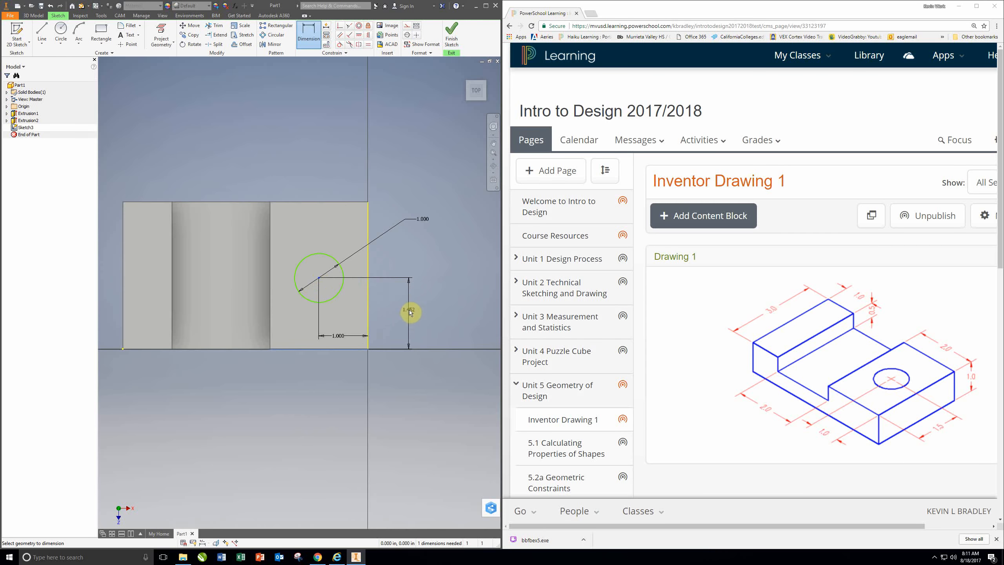
click(409, 310)
text(1.5)
key(Return)
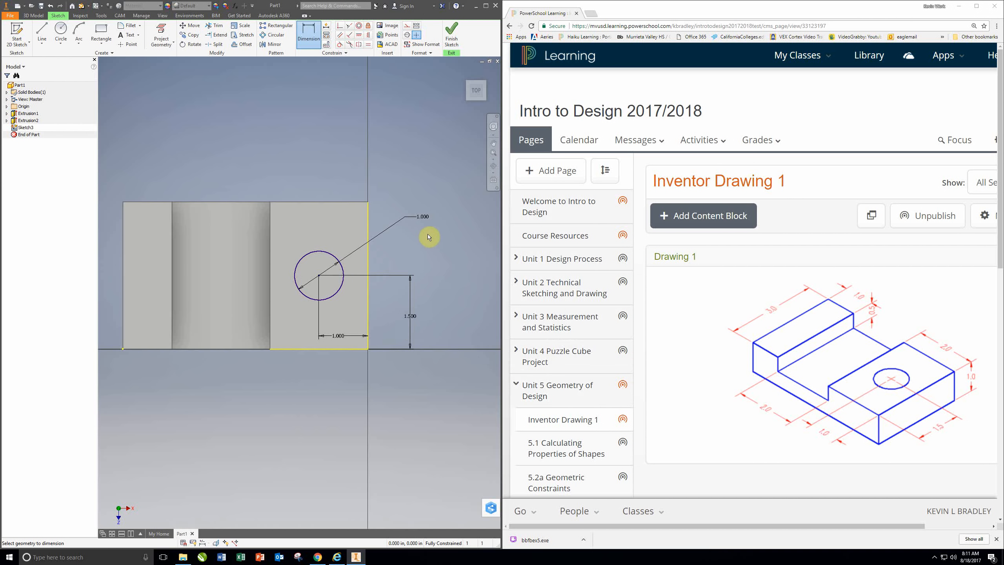
click(364, 327)
click(452, 38)
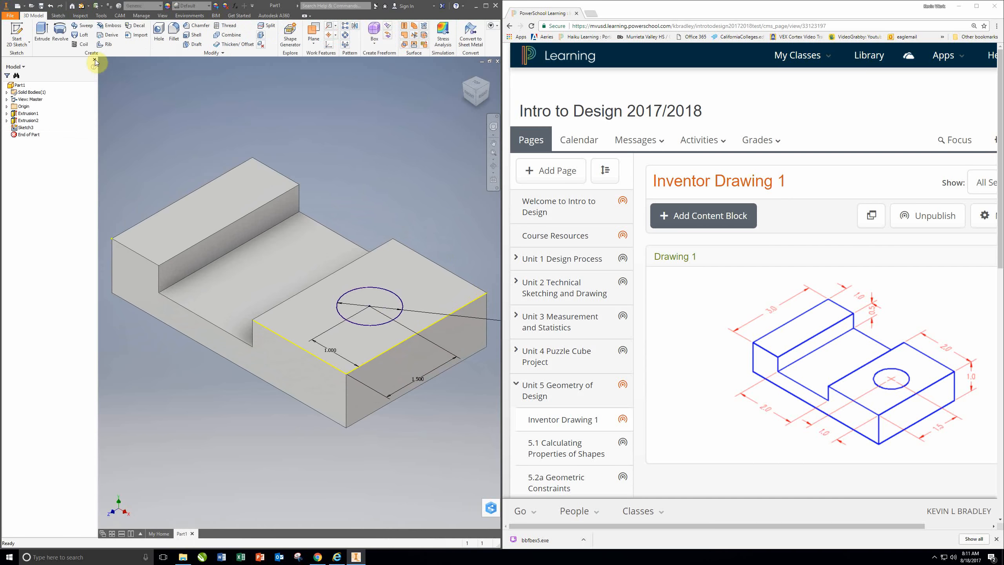
Step: Extrude the circle downward as a cut through all of the block to make the hole
click(42, 39)
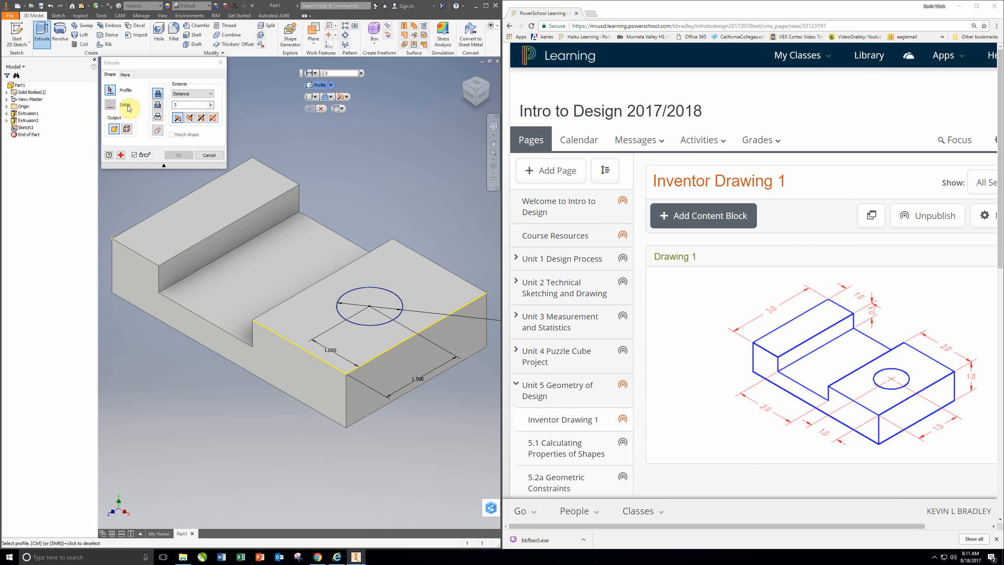
click(157, 109)
click(192, 118)
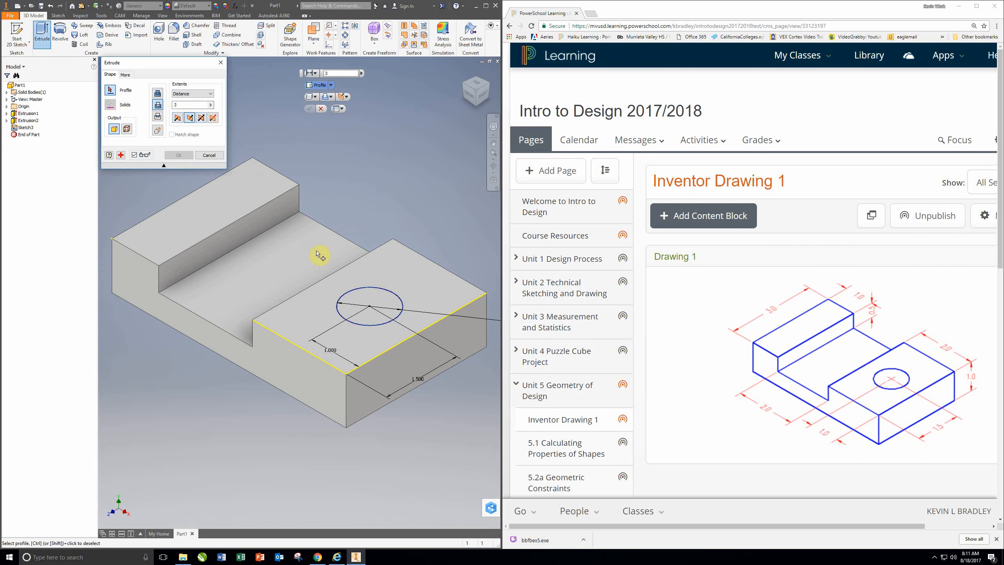
click(364, 291)
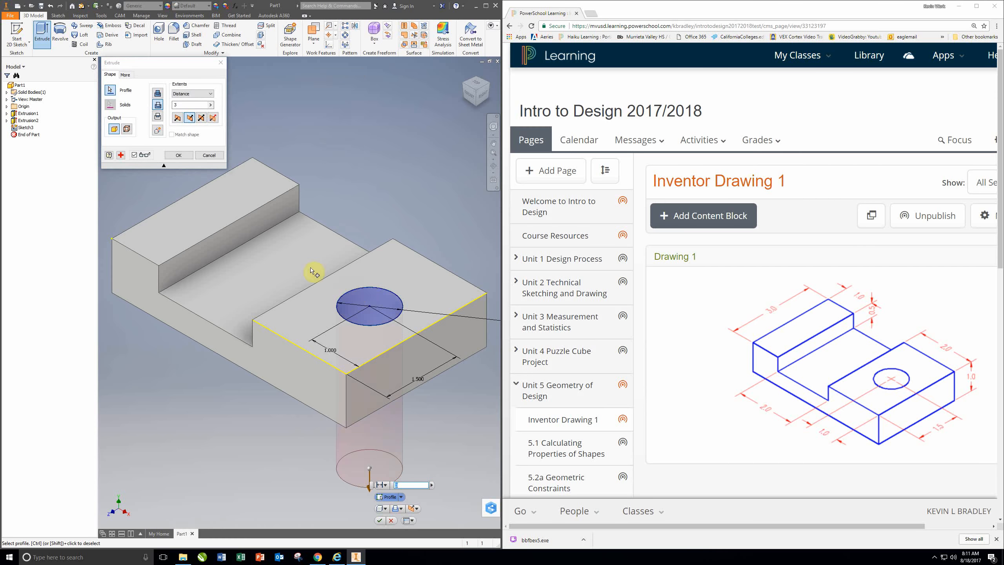
click(208, 94)
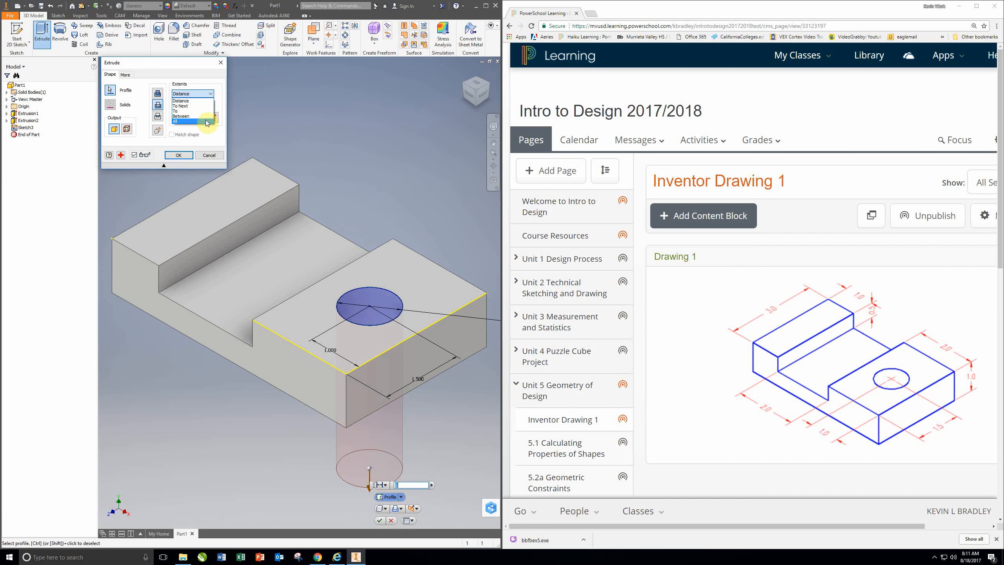
click(208, 121)
click(180, 155)
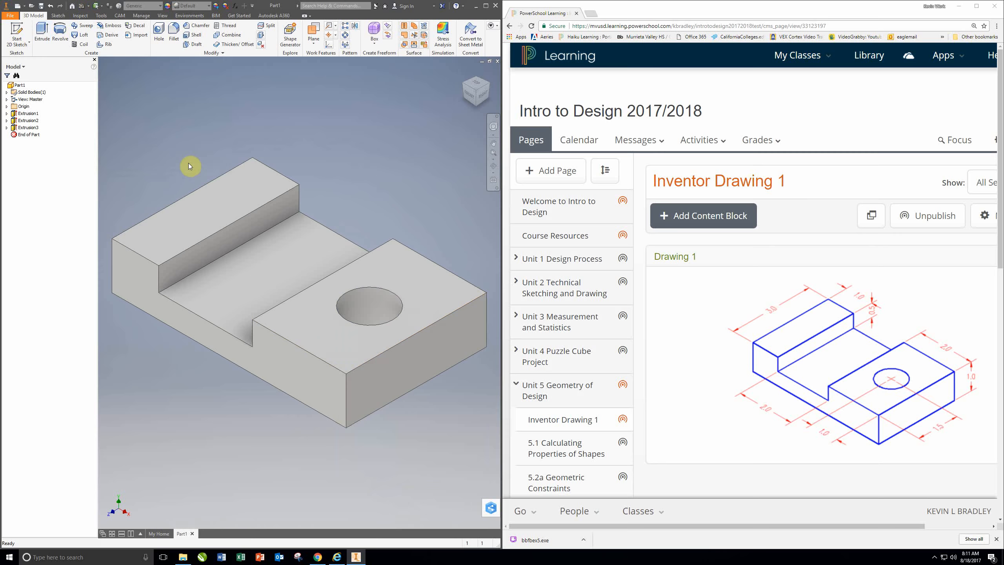
mouse_move(403, 201)
middle_down()
mouse_move(385, 251)
mouse_move(395, 186)
middle_up()
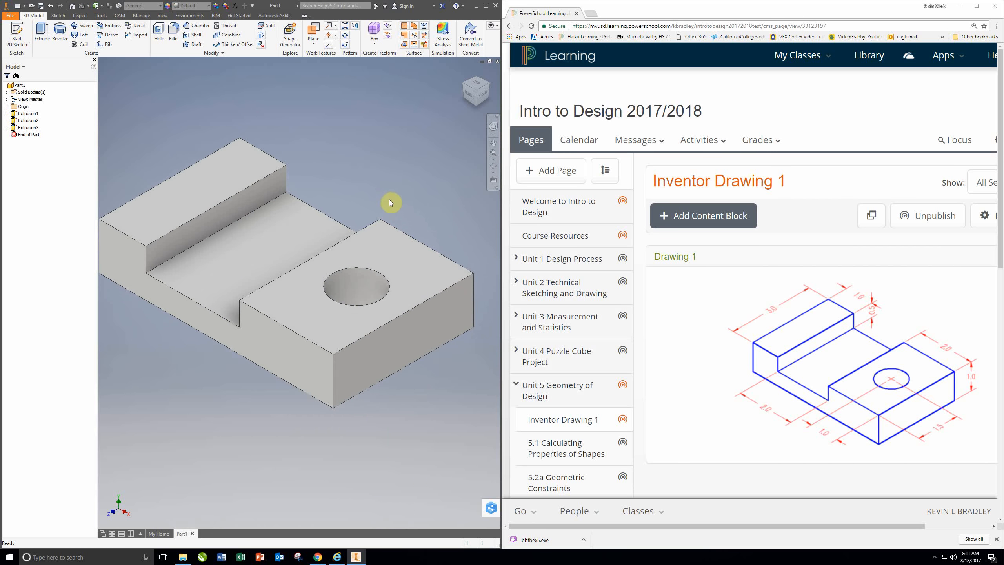
shift+middle_drag(391, 201, 422, 231)
key(F6)
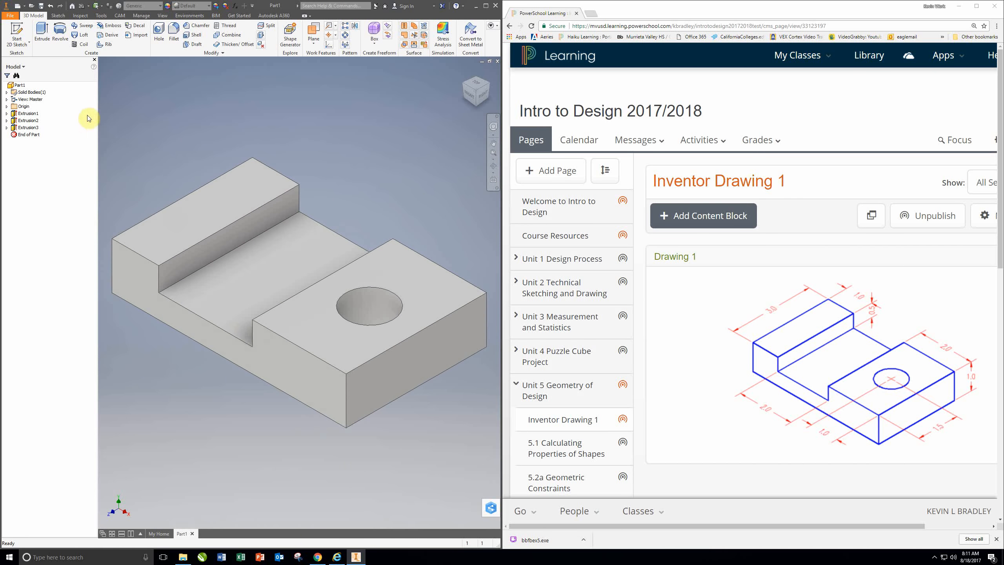
Step: Start saving a copy of the part and browse OneDrive to the Unit 5 folder inside Intro To Design Assignments
click(11, 16)
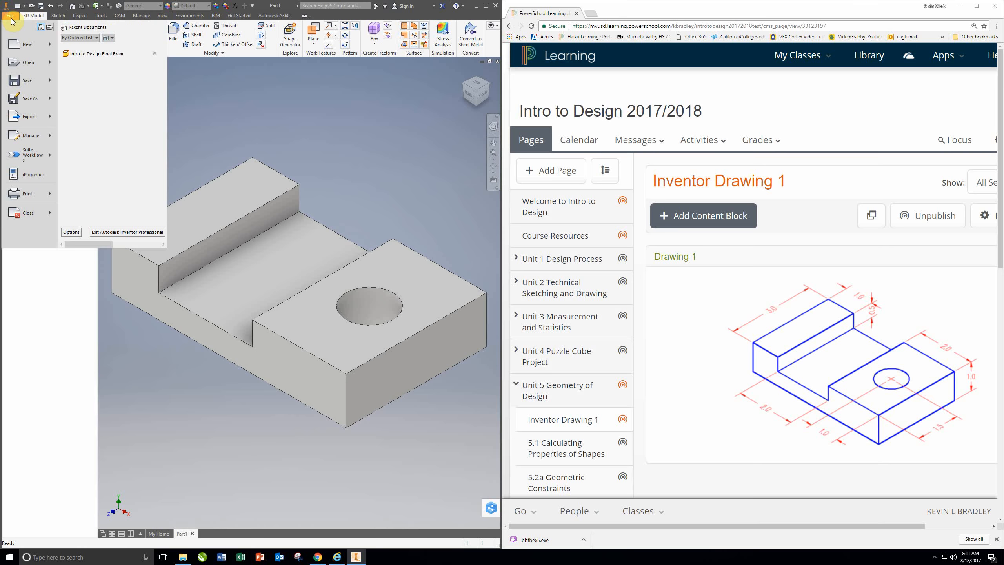
click(31, 99)
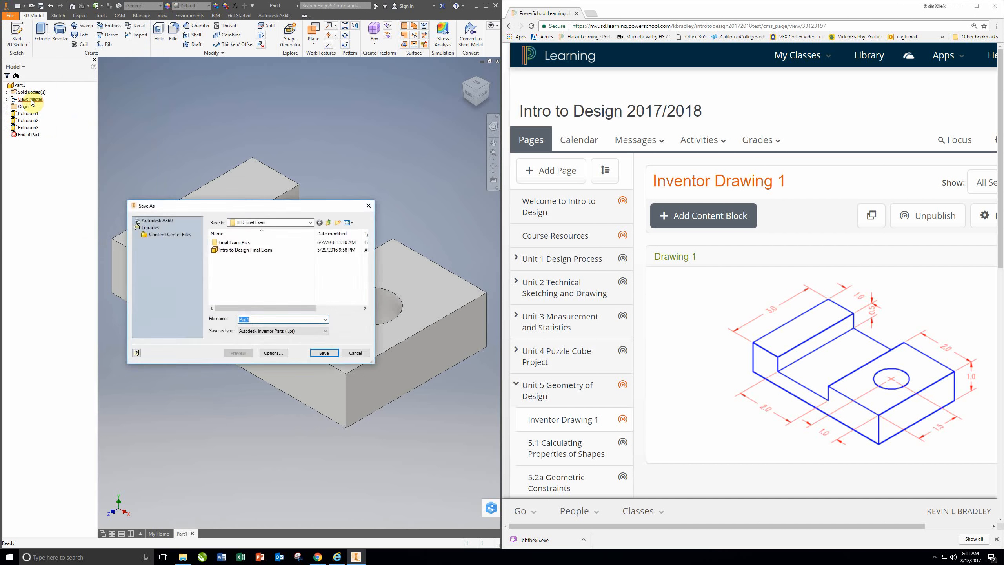
click(254, 225)
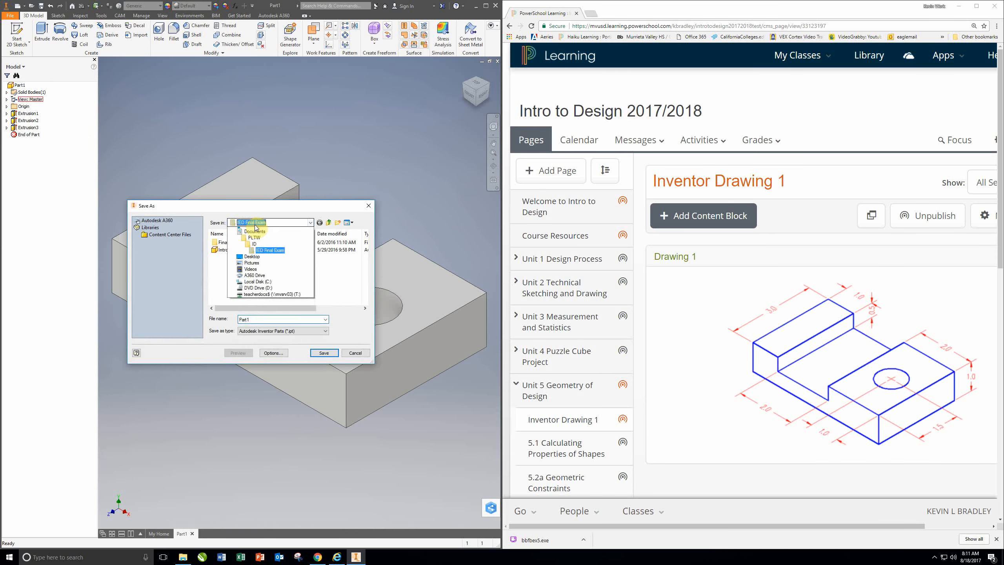
click(254, 226)
click(254, 226)
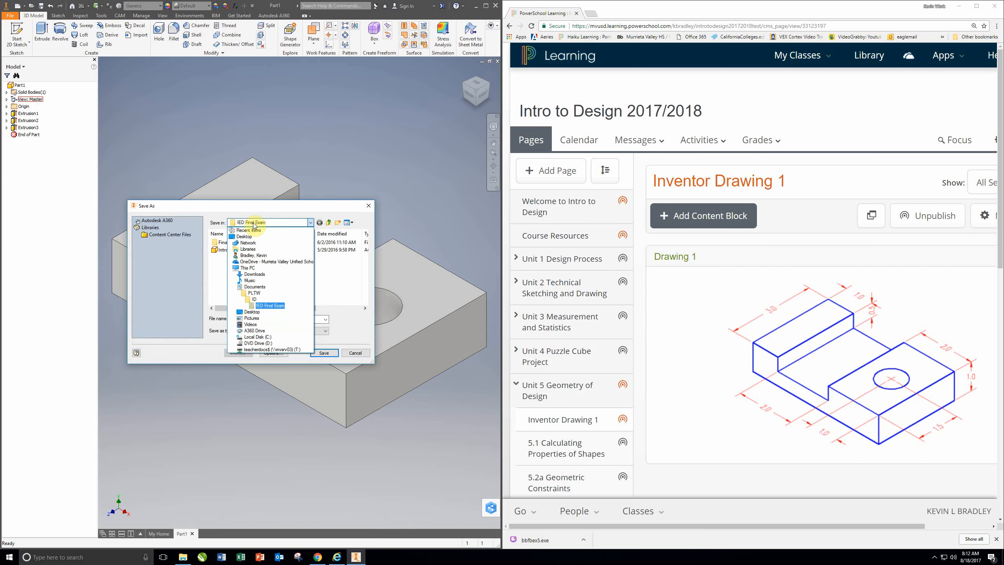
click(257, 262)
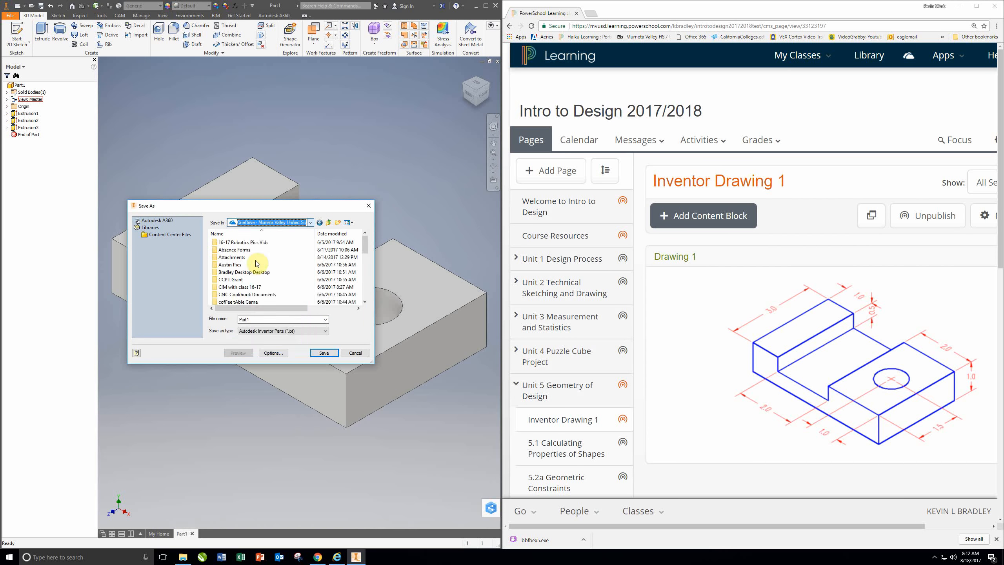
scroll(256, 265, down, 5)
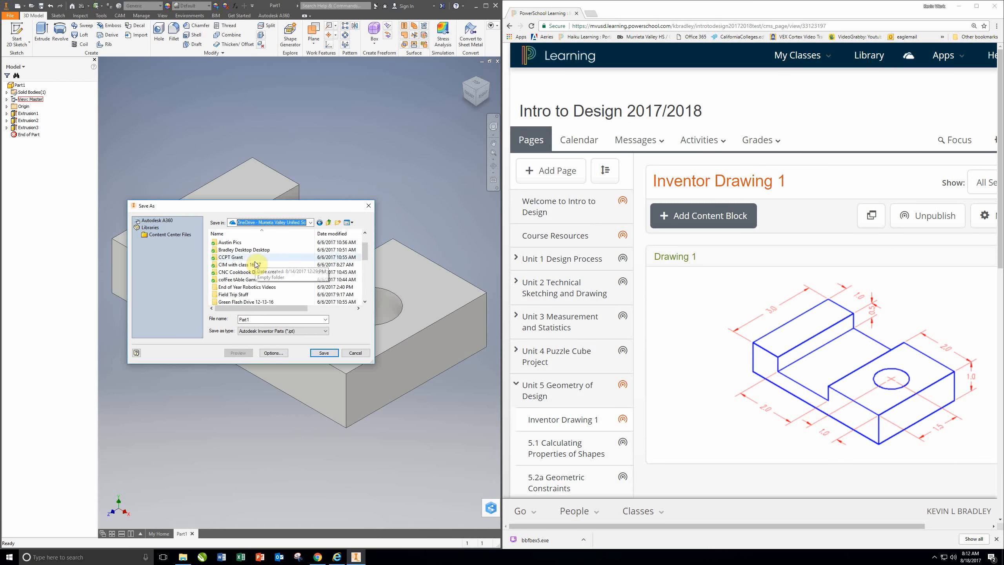
scroll(257, 266, down, 1)
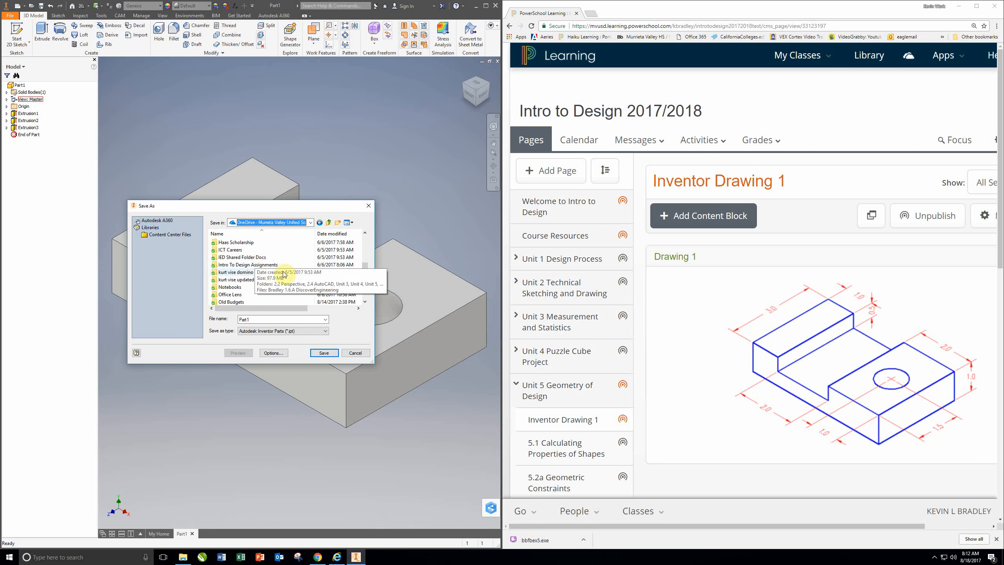
double_click(259, 264)
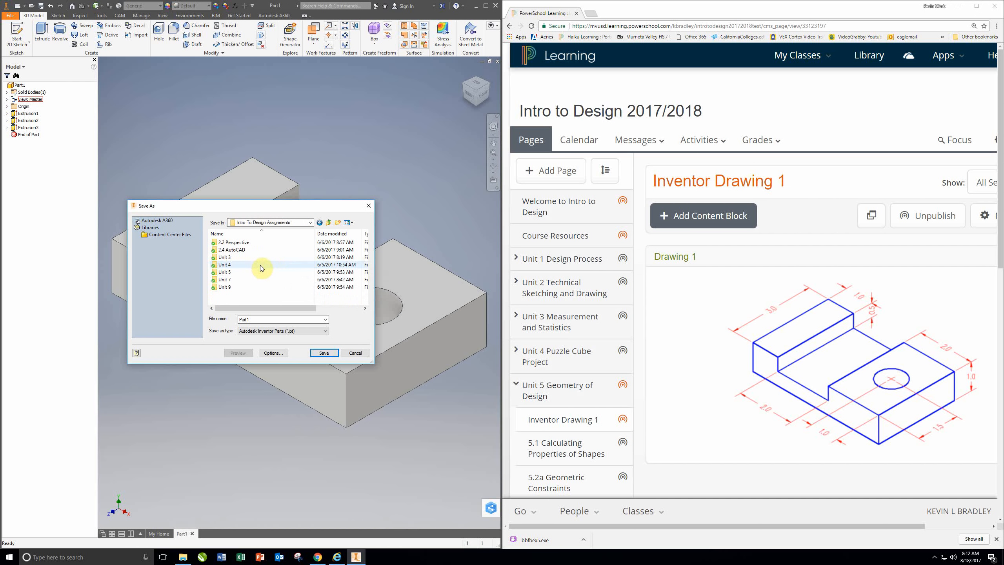
double_click(233, 273)
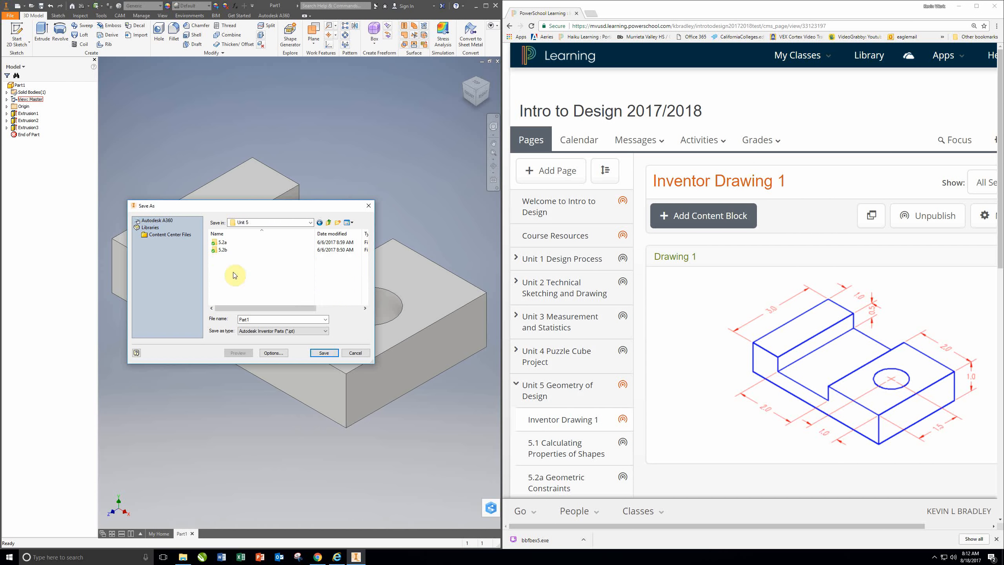
Step: Name the part file Inventor Drawing 1 and save it in the Unit 5 folder
double_click(262, 319)
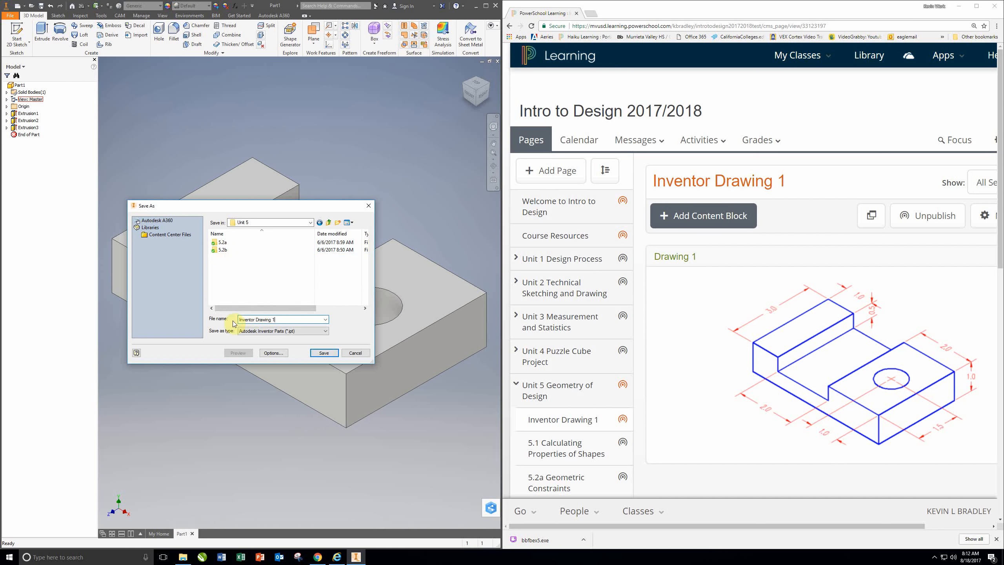
click(324, 353)
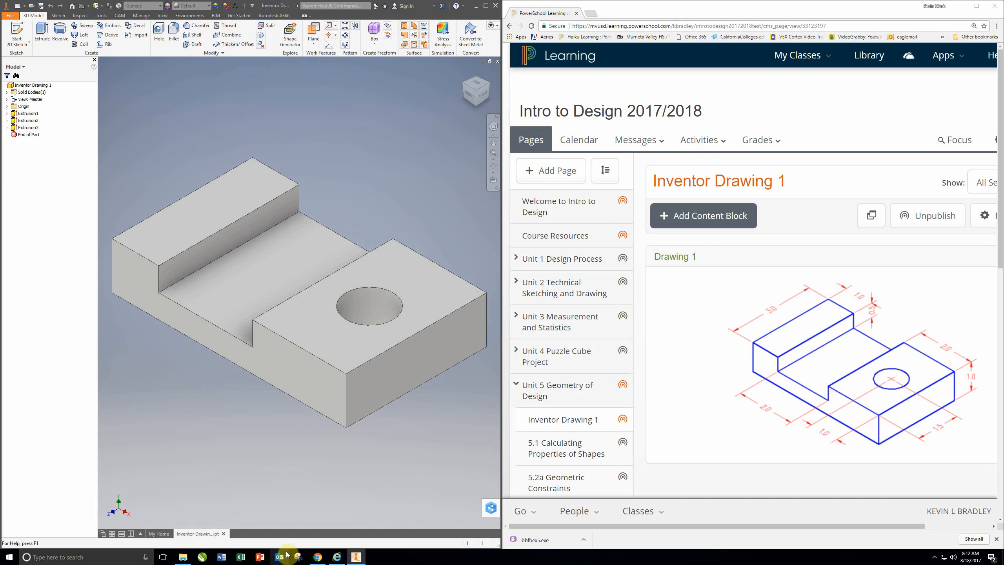
mouse_move(325, 558)
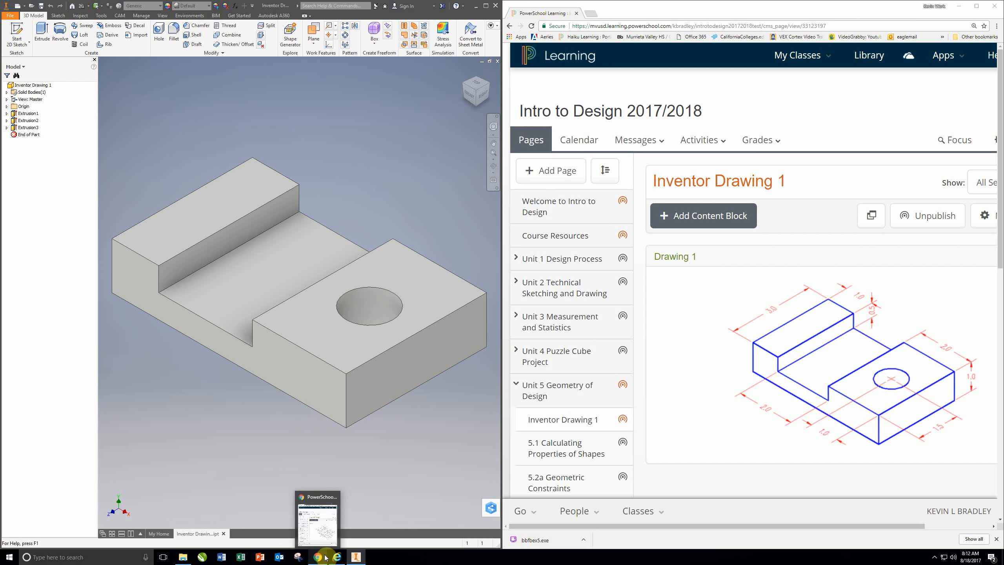